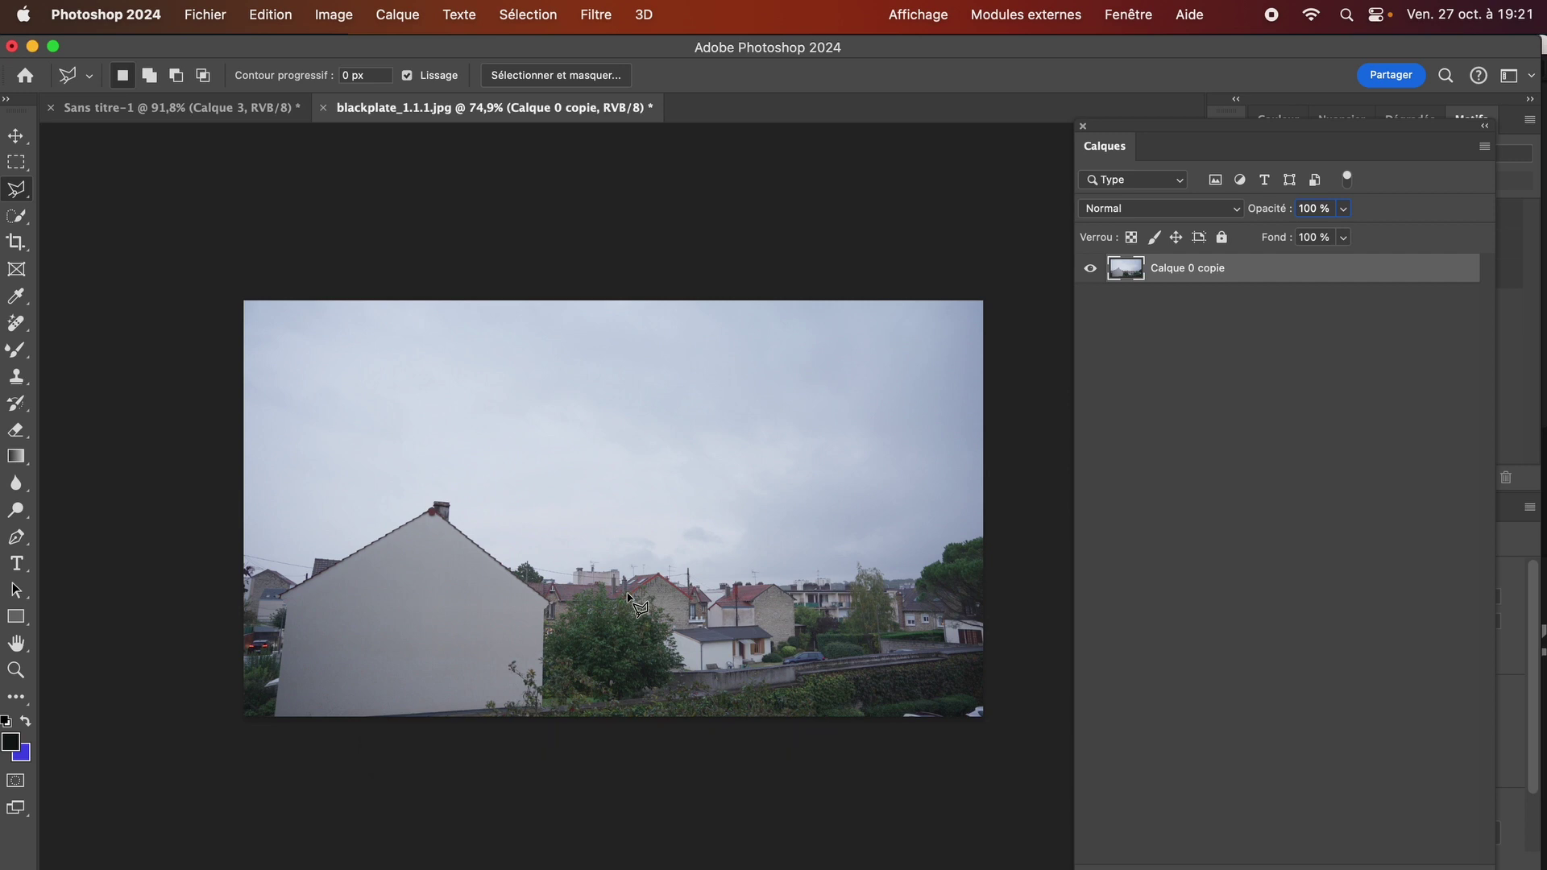
# - Outline a polygonal lasso selection over the sky above the right-hand houses, closing it along the rooftops
pyautogui.click(561, 541)
pyautogui.click(608, 474)
pyautogui.click(687, 378)
pyautogui.click(764, 360)
pyautogui.click(840, 373)
pyautogui.click(914, 452)
pyautogui.click(959, 582)
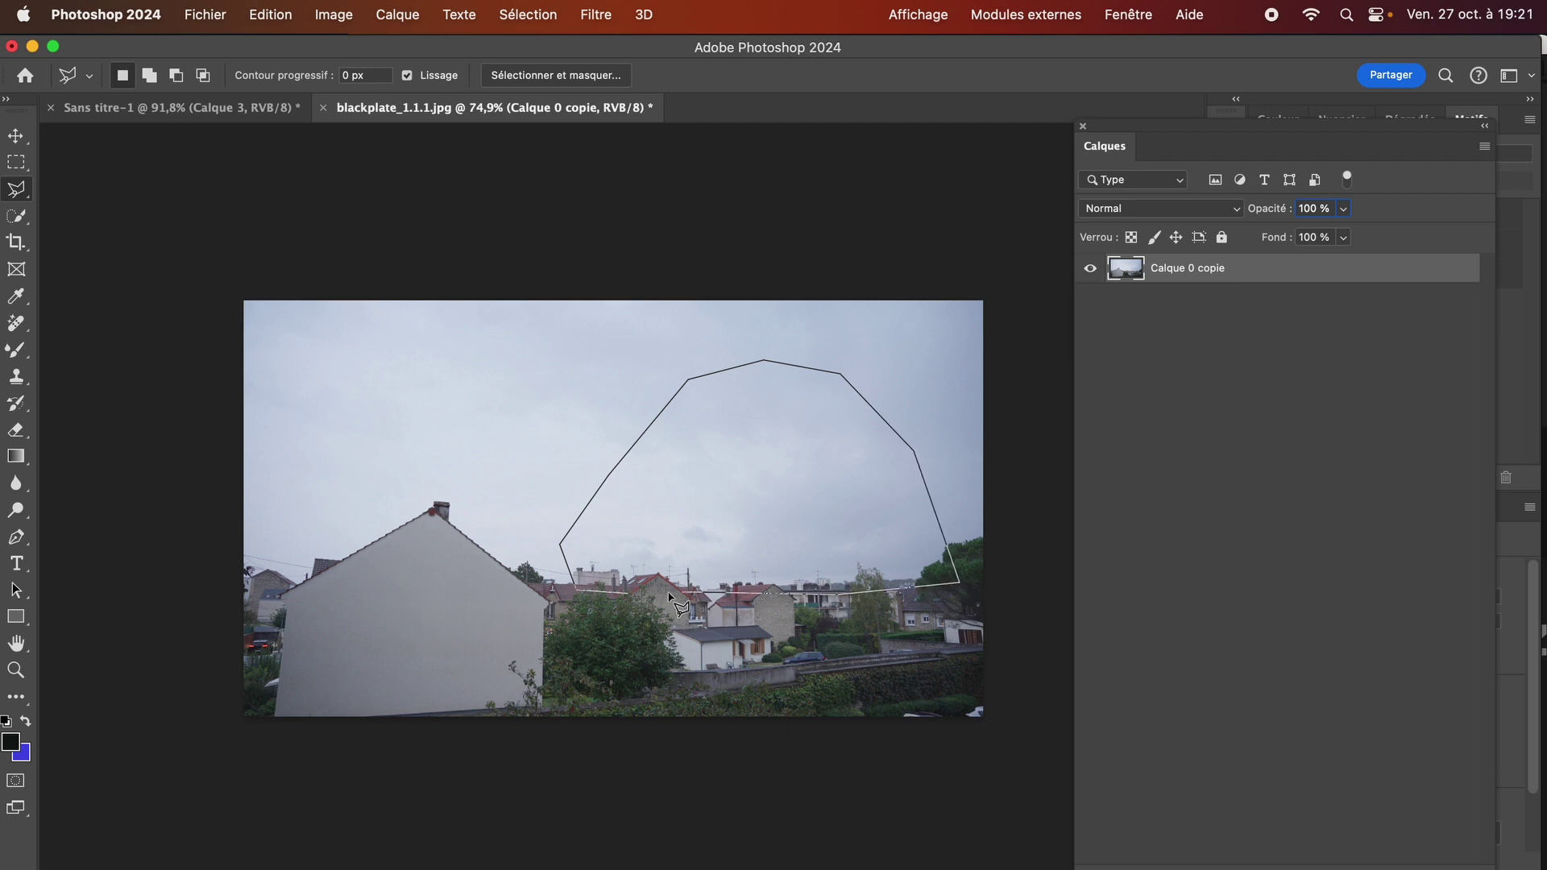
pyautogui.doubleClick(631, 595)
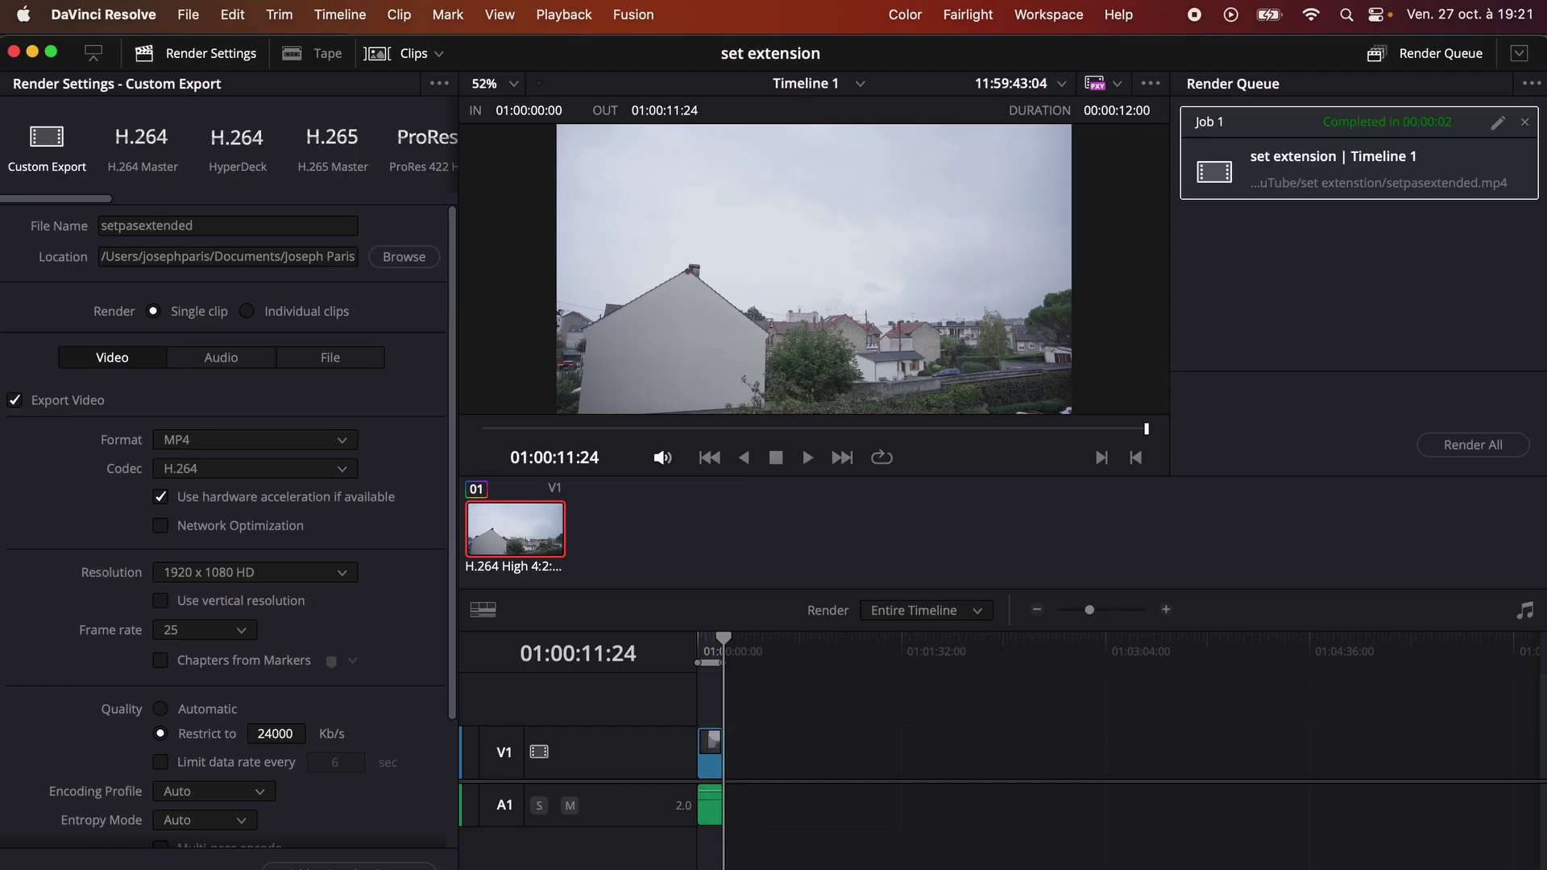
# - In DaVinci Resolve, place the playhead at the end of the C2814.MP4 clip and grab a still of the graded frame
pyautogui.hotkey('shift', '4')
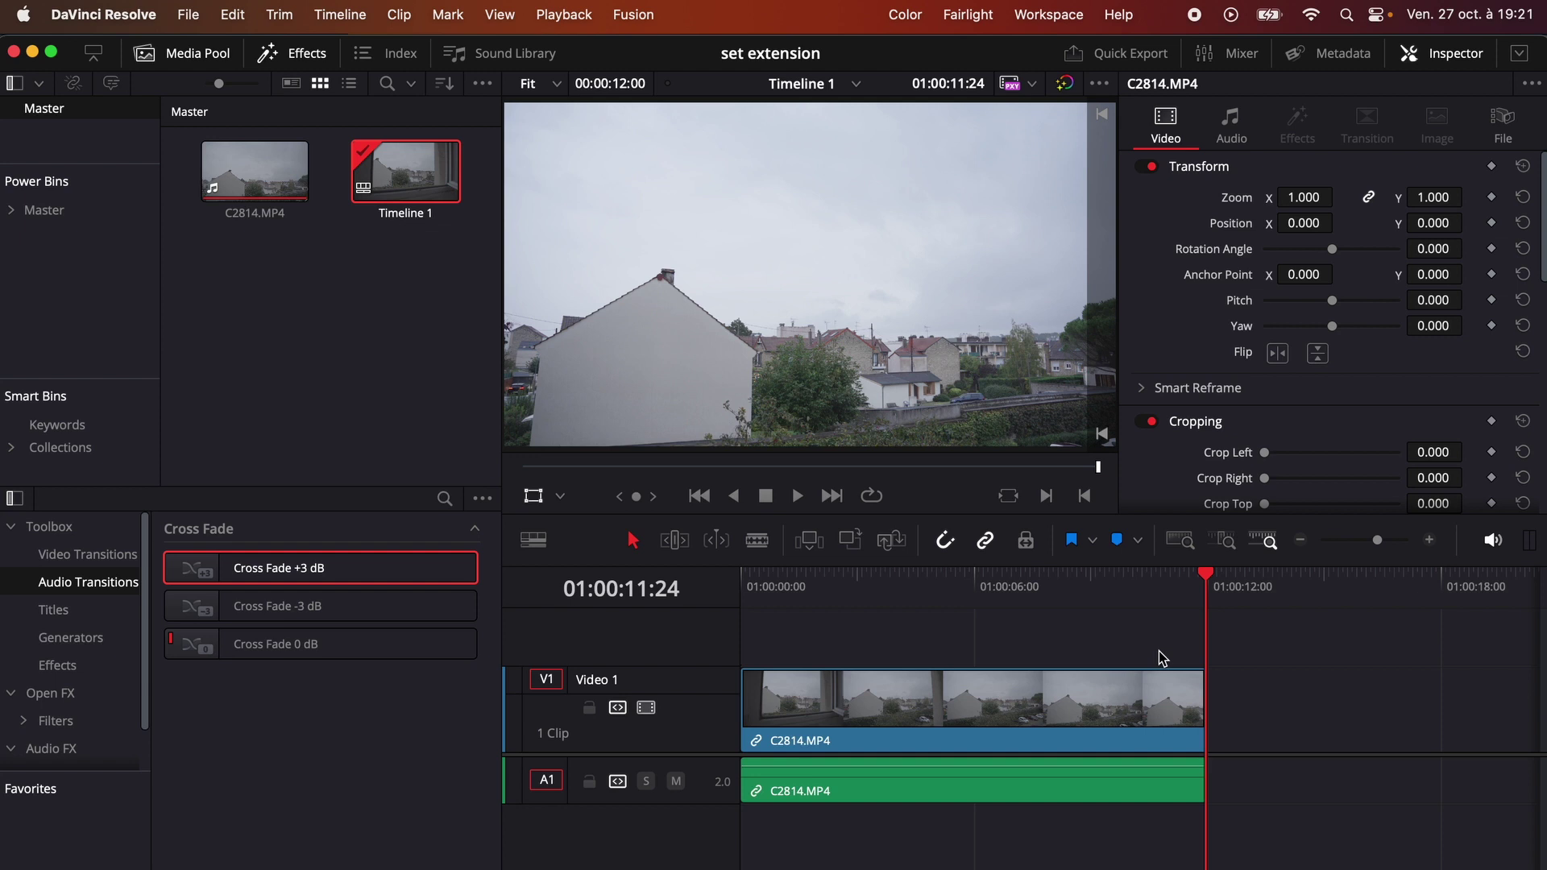
pyautogui.moveTo(1209, 581)
pyautogui.mouseDown()
pyautogui.moveTo(1158, 587)
pyautogui.moveTo(1209, 592)
pyautogui.mouseUp()
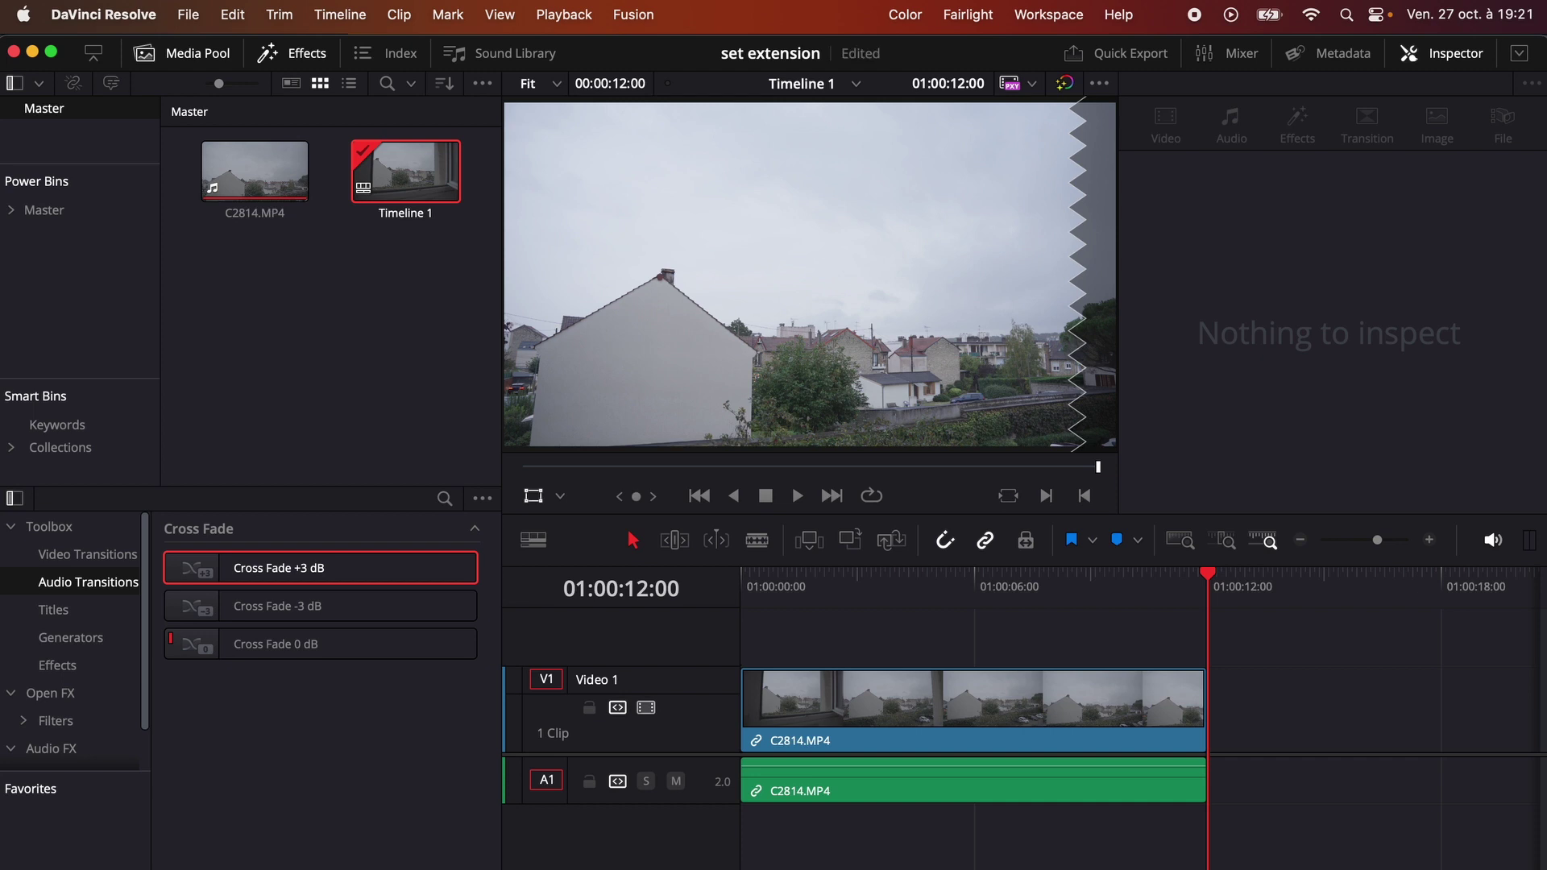
pyautogui.hotkey('shift', '6')
pyautogui.rightClick(655, 229)
pyautogui.click(677, 238)
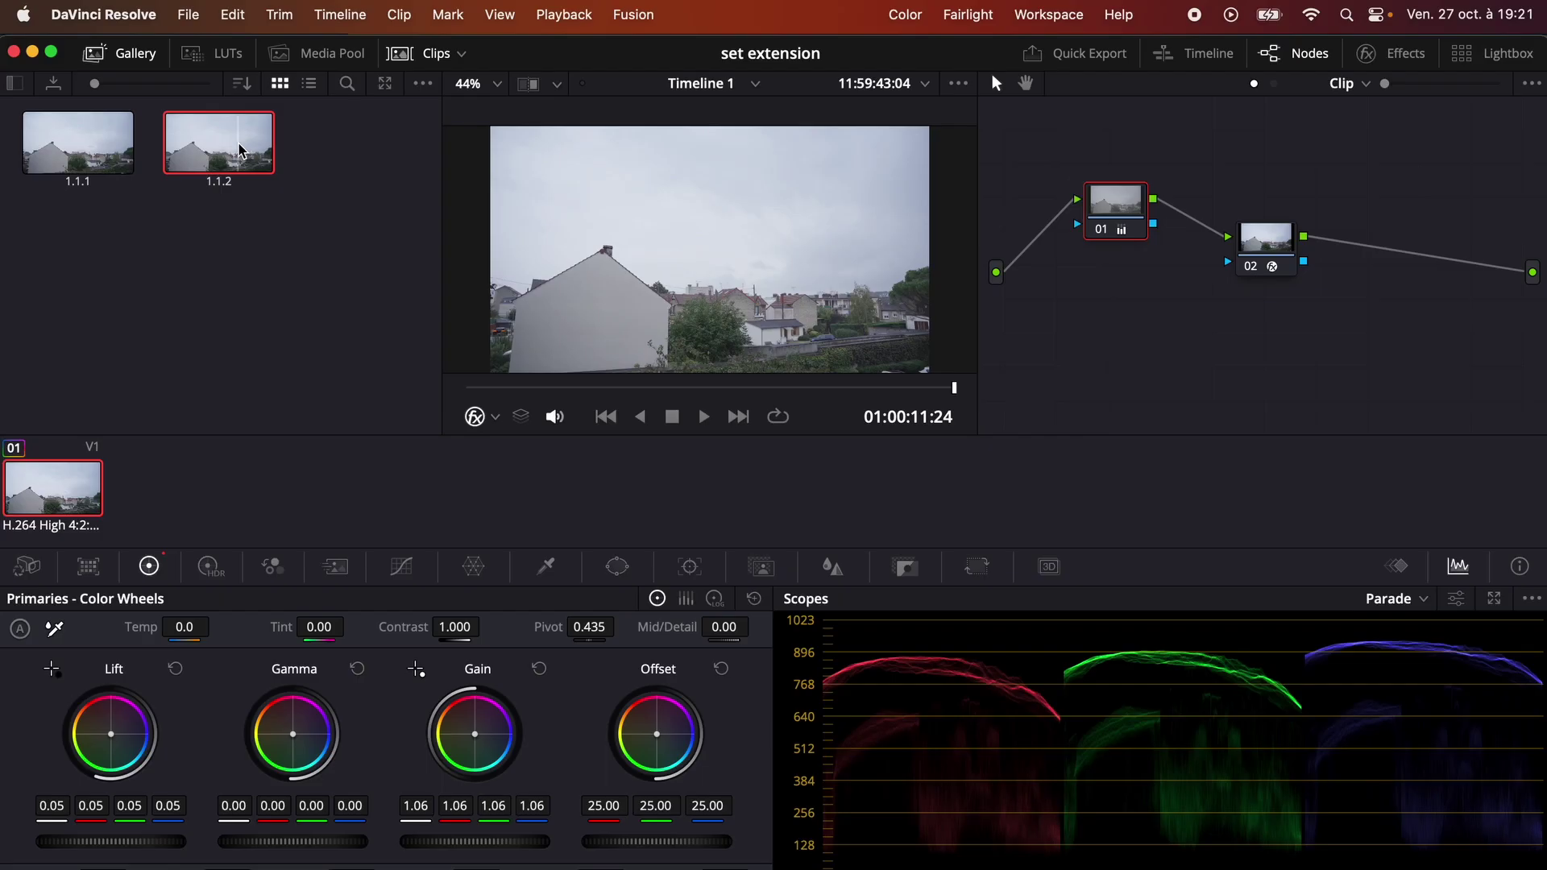
pyautogui.rightClick(251, 141)
pyautogui.click(608, 740)
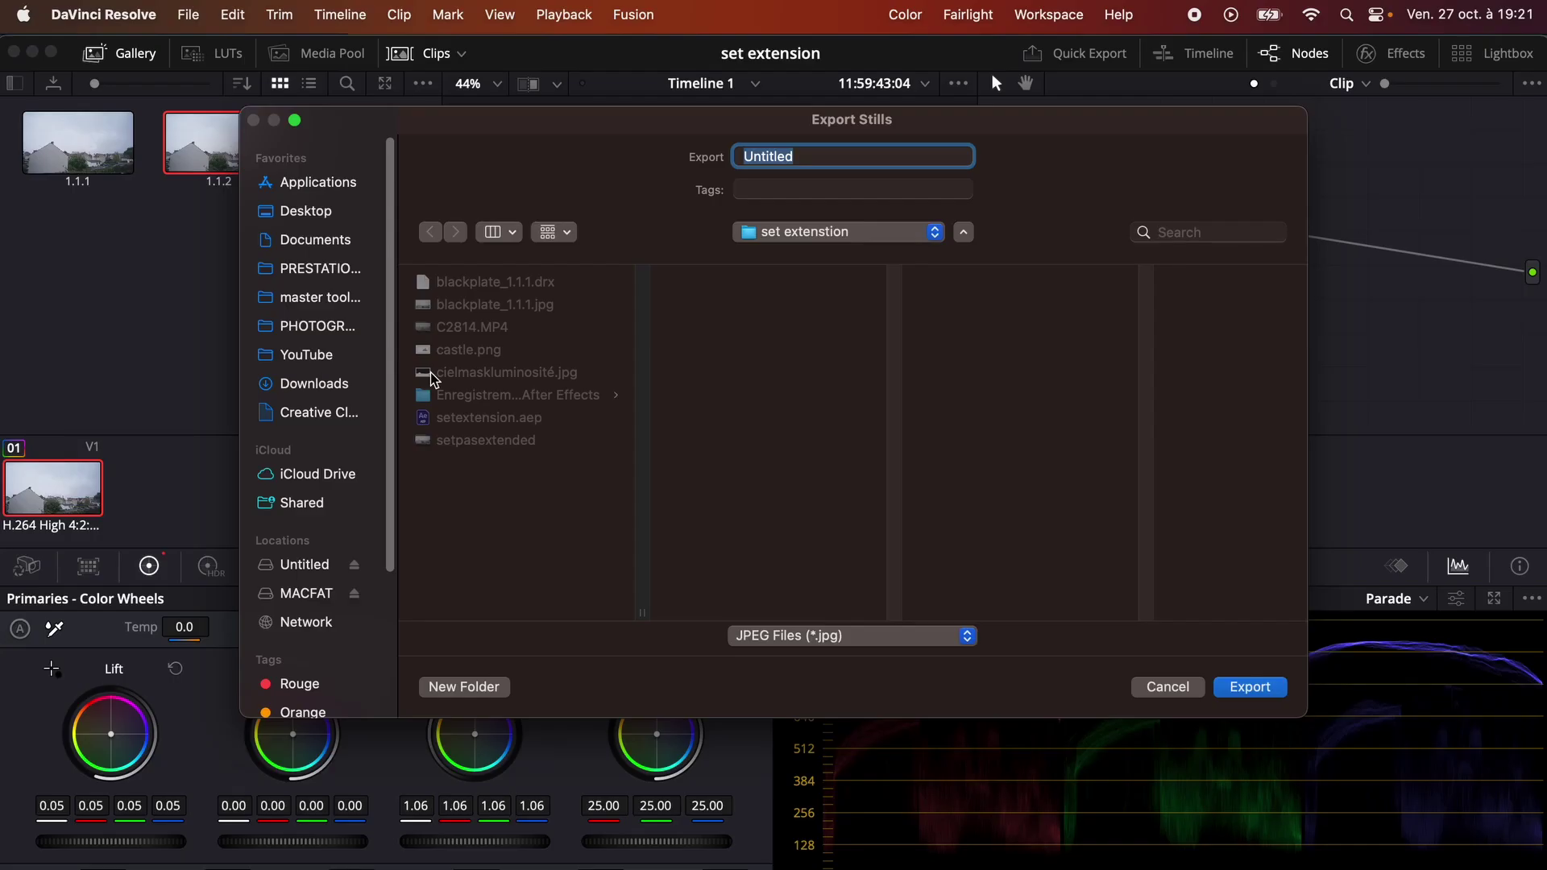
pyautogui.press('Escape')
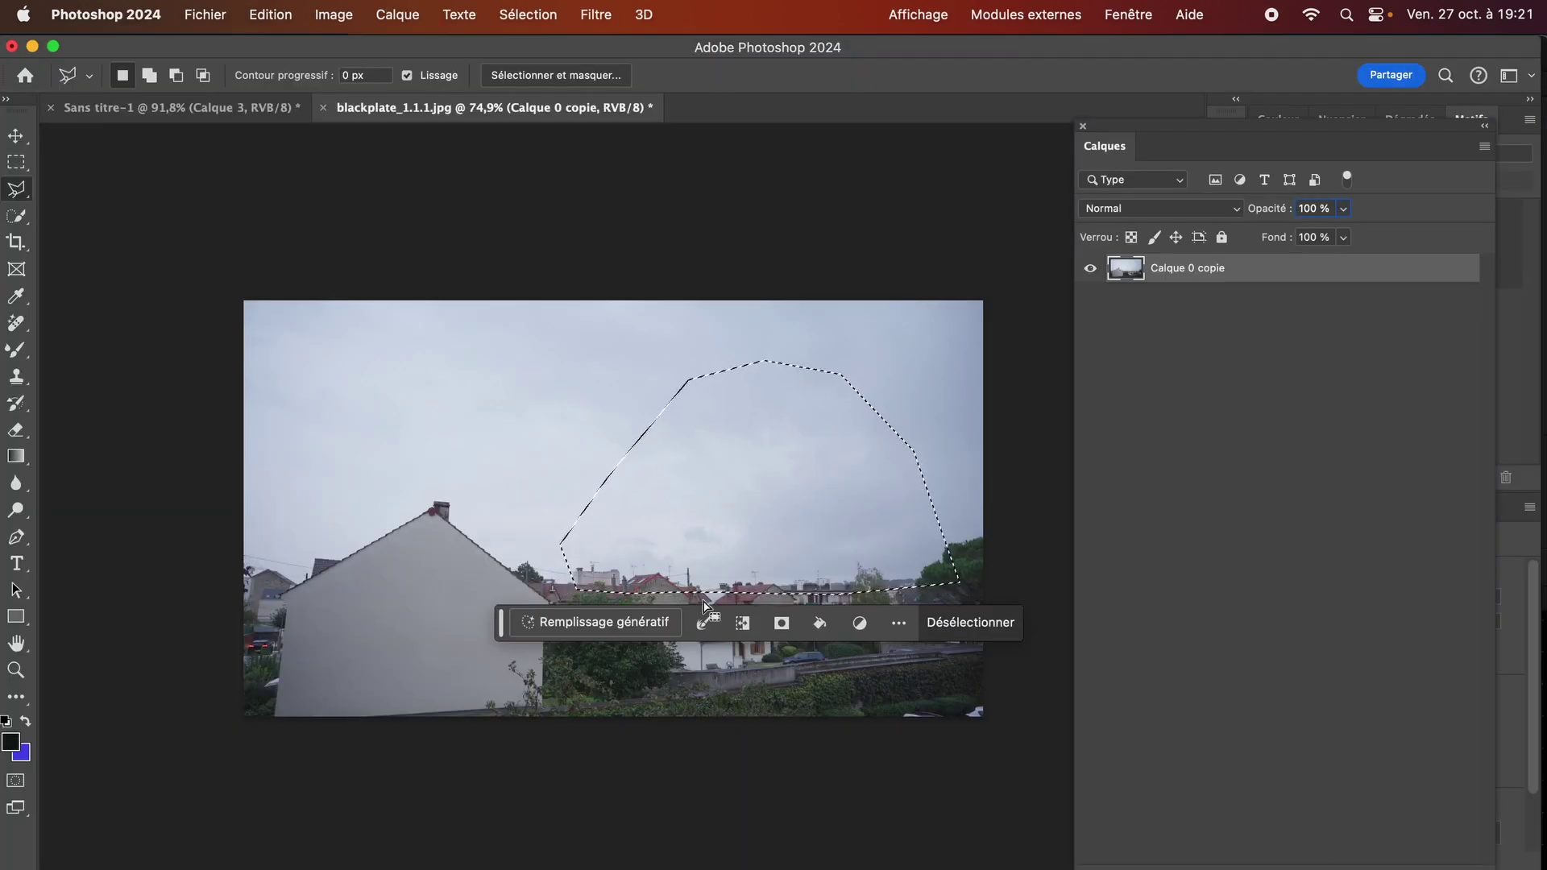
# - Back in Photoshop, fill the sky selection using Generative Fill with the prompt "castle"
pyautogui.click(606, 625)
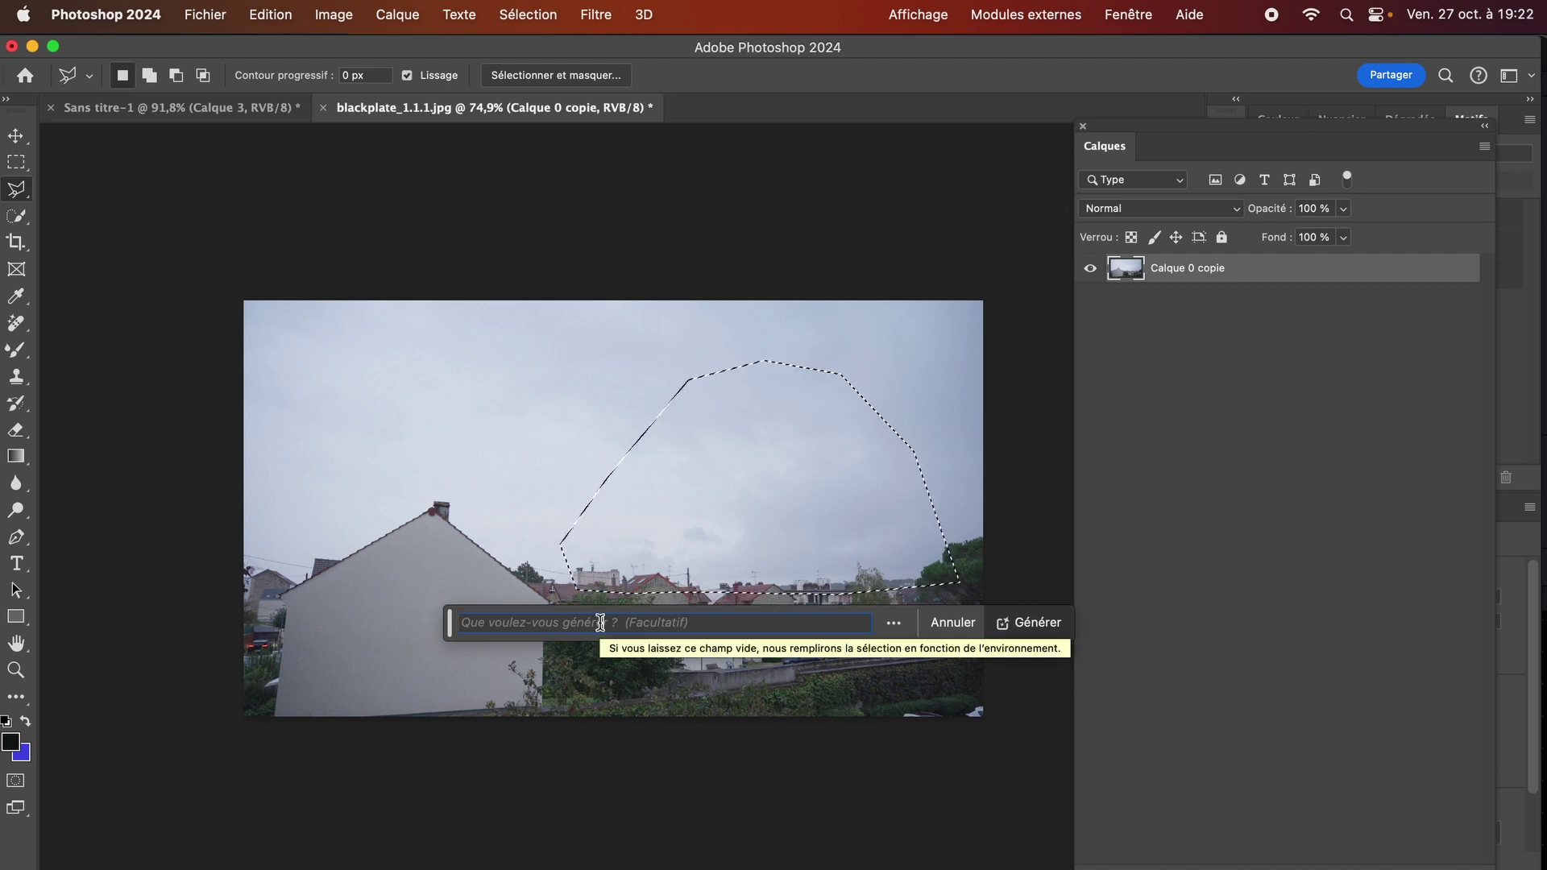
pyautogui.write('cast')
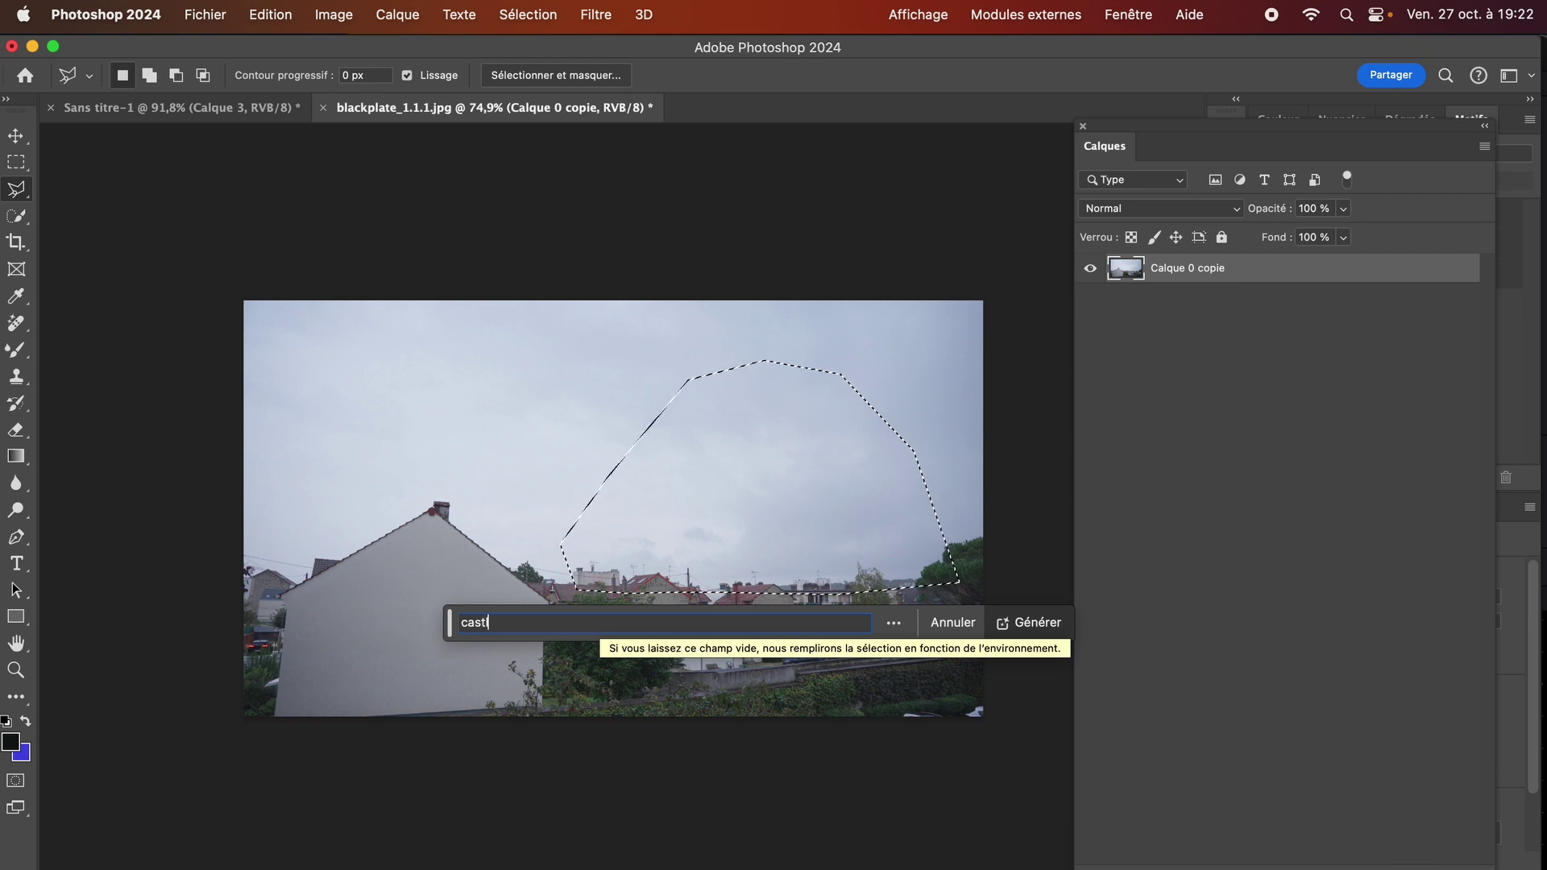
pyautogui.write('le')
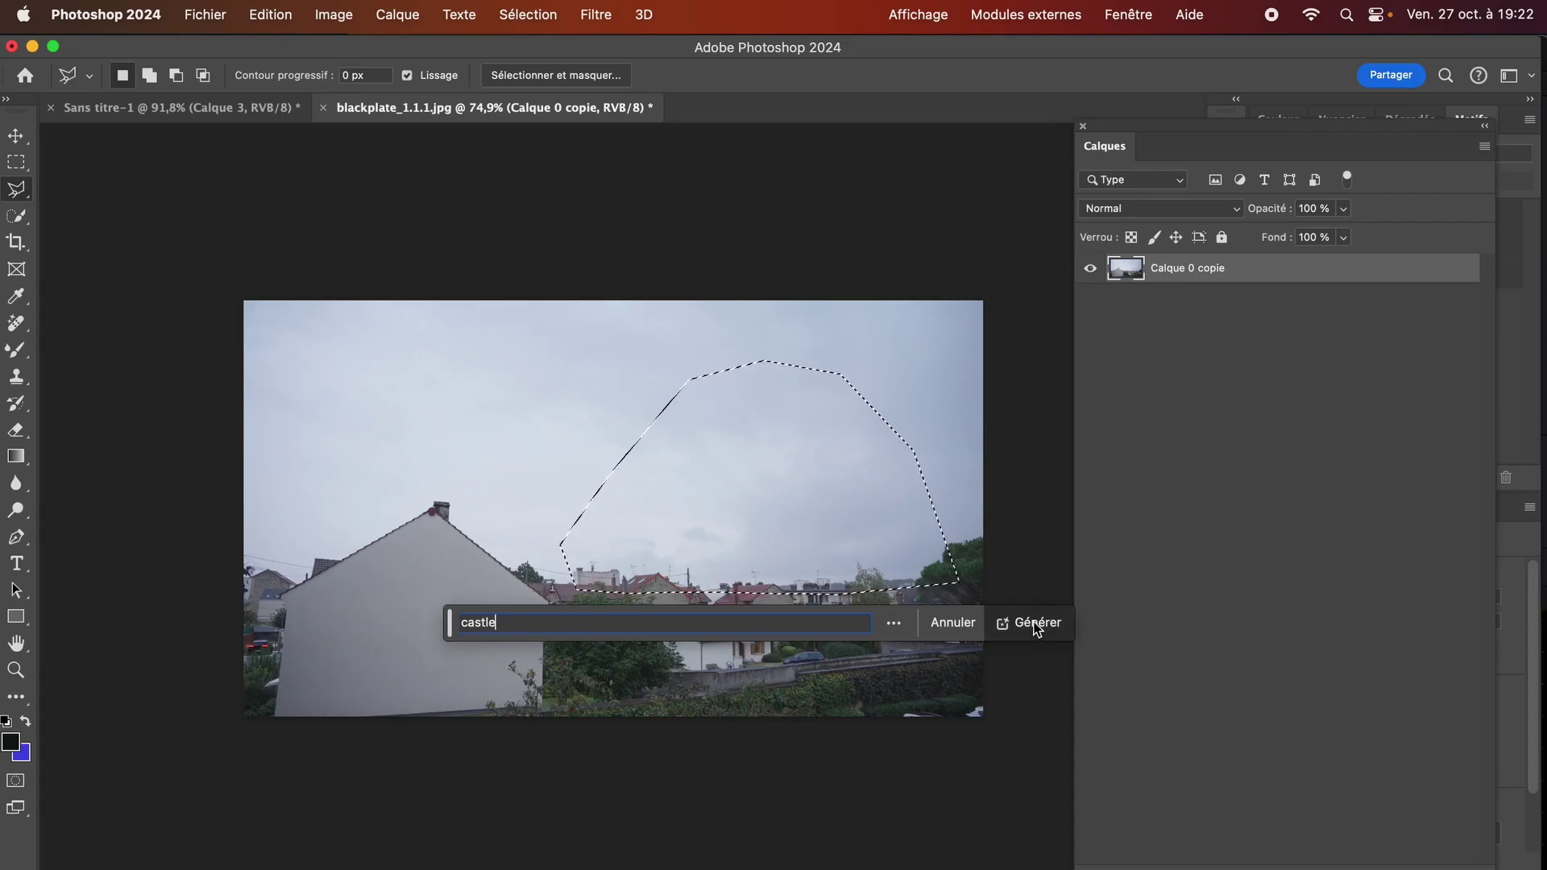
pyautogui.click(1035, 634)
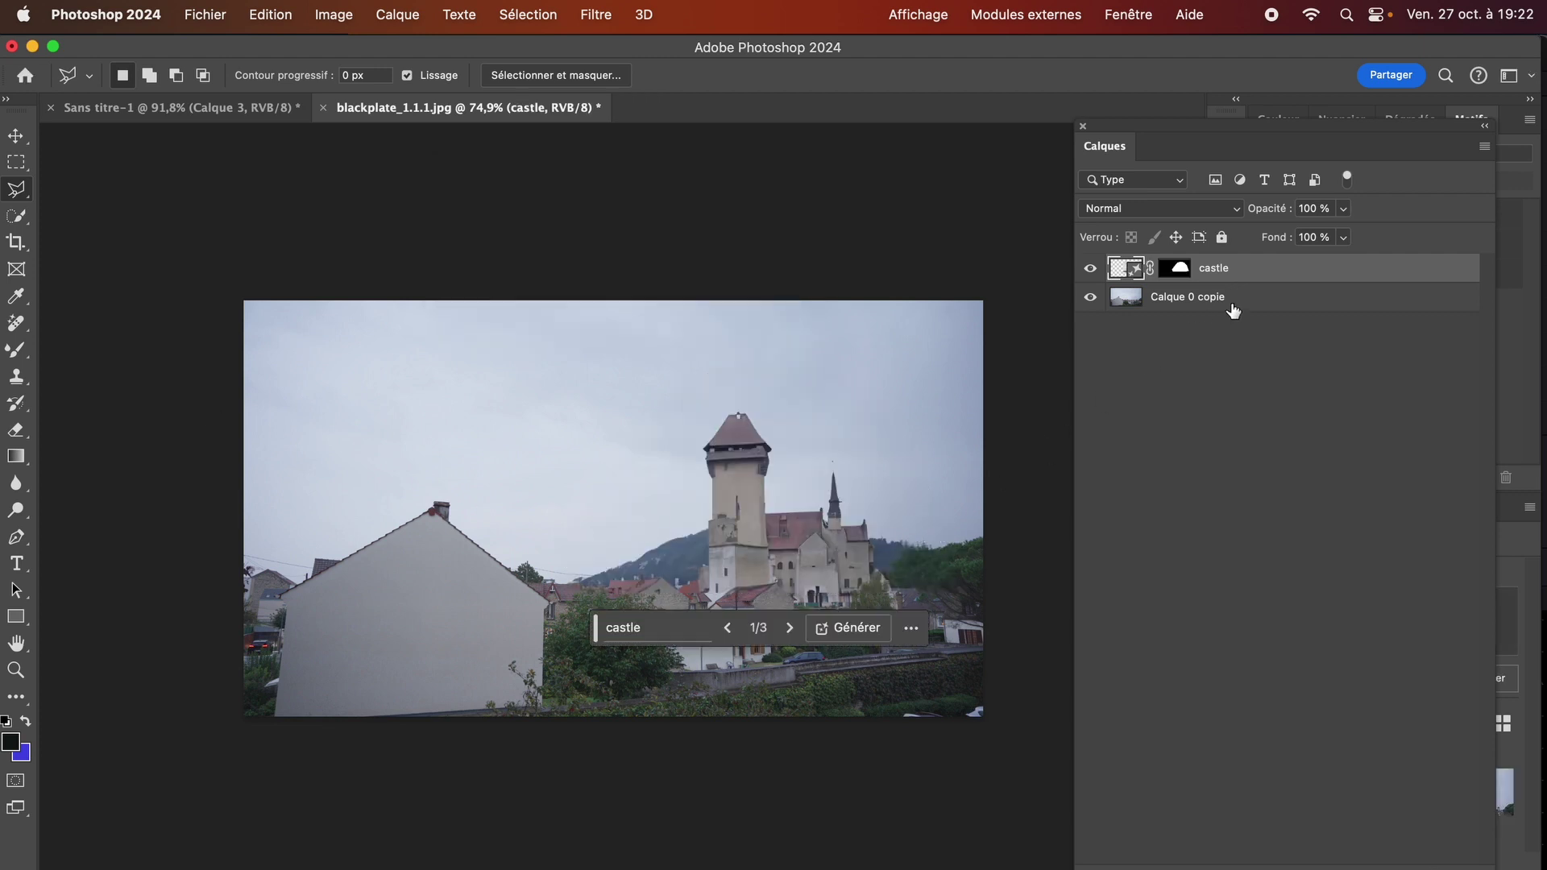
# - Compare the generated castle variations and keep the third one, moving the floating layer list clear of the image
pyautogui.moveTo(1328, 125); pyautogui.dragTo(1070, 111)
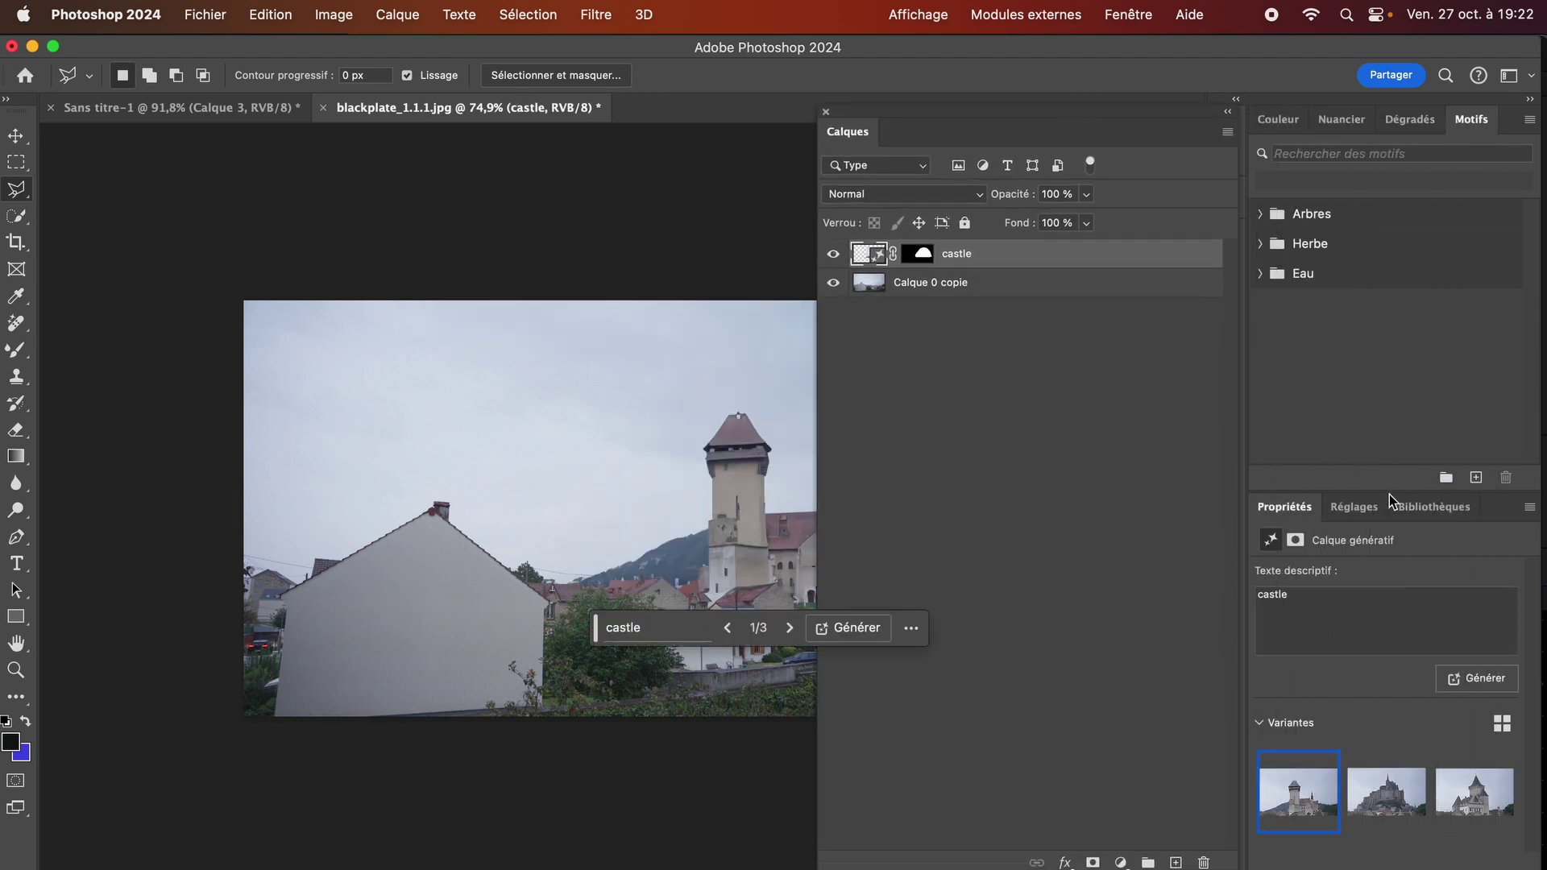
pyautogui.click(1373, 806)
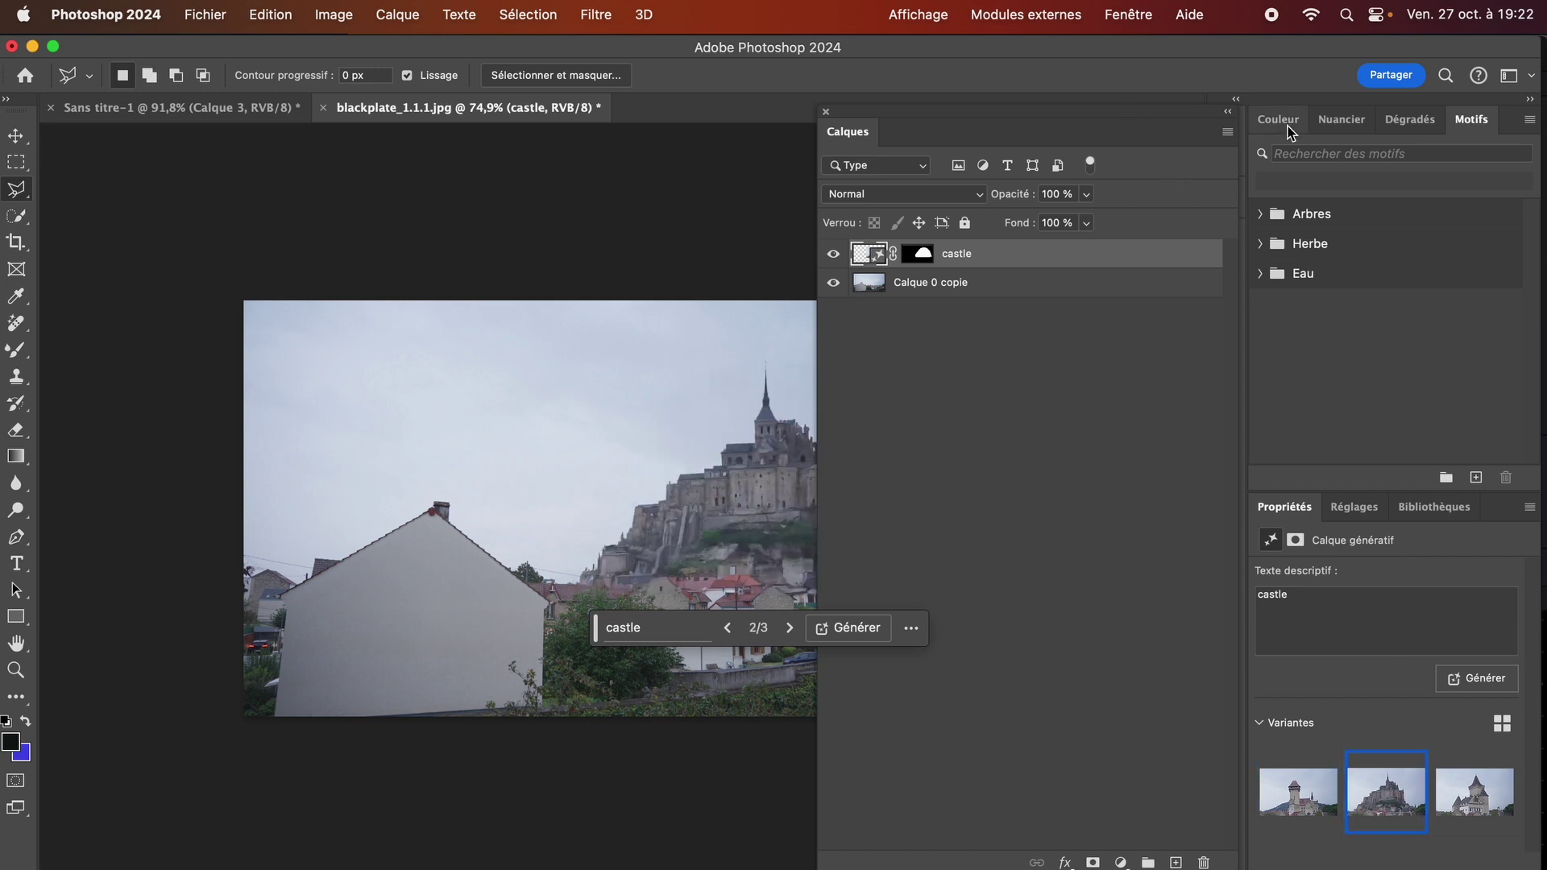
pyautogui.moveTo(1130, 114); pyautogui.dragTo(1099, 65)
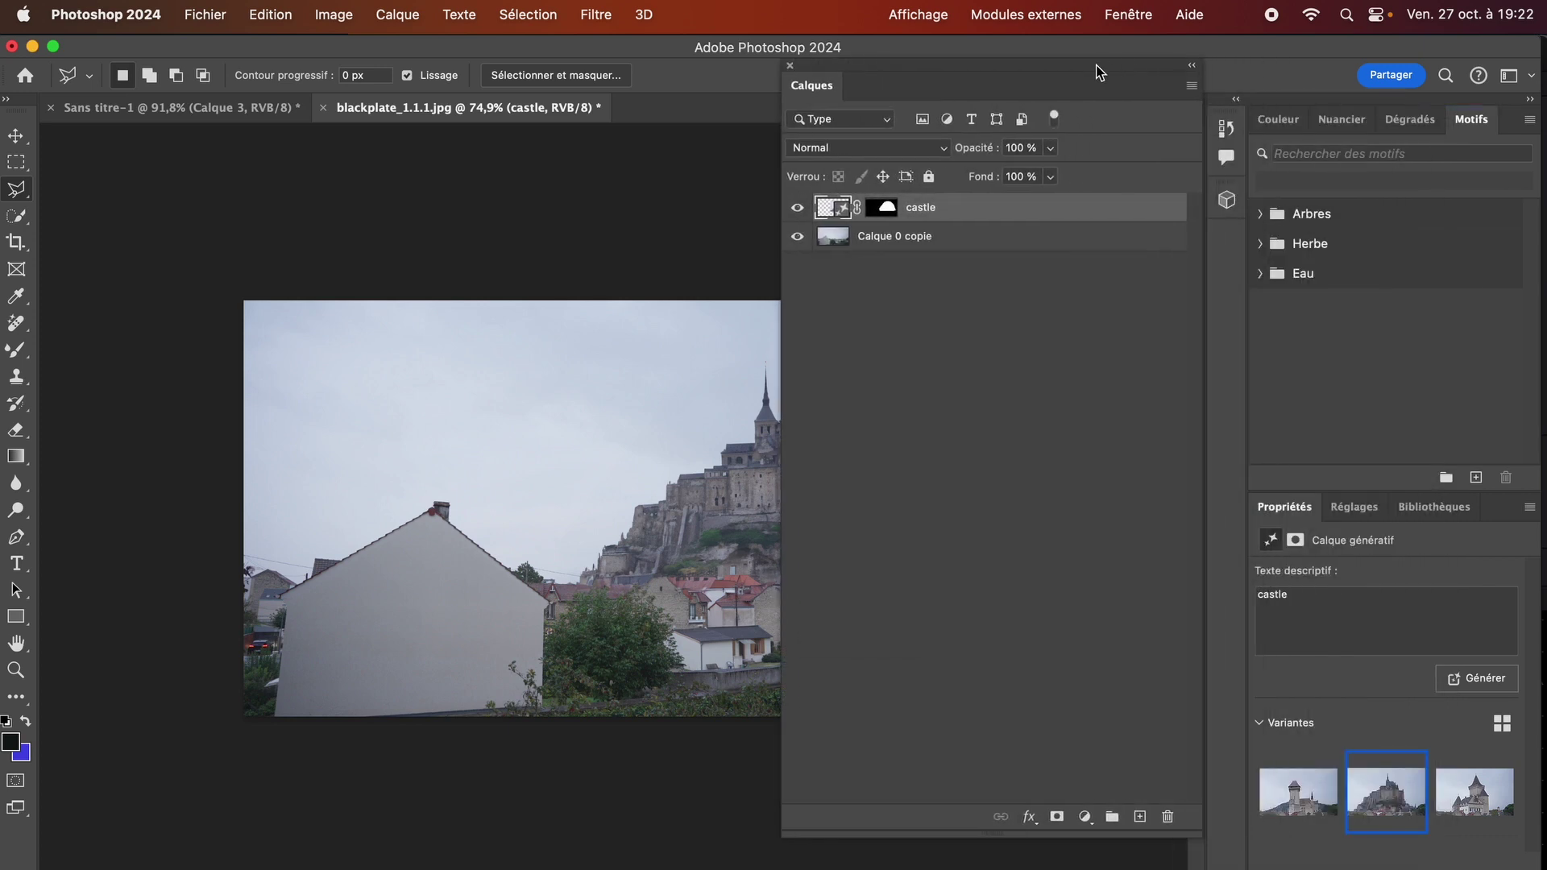
pyautogui.click(1475, 792)
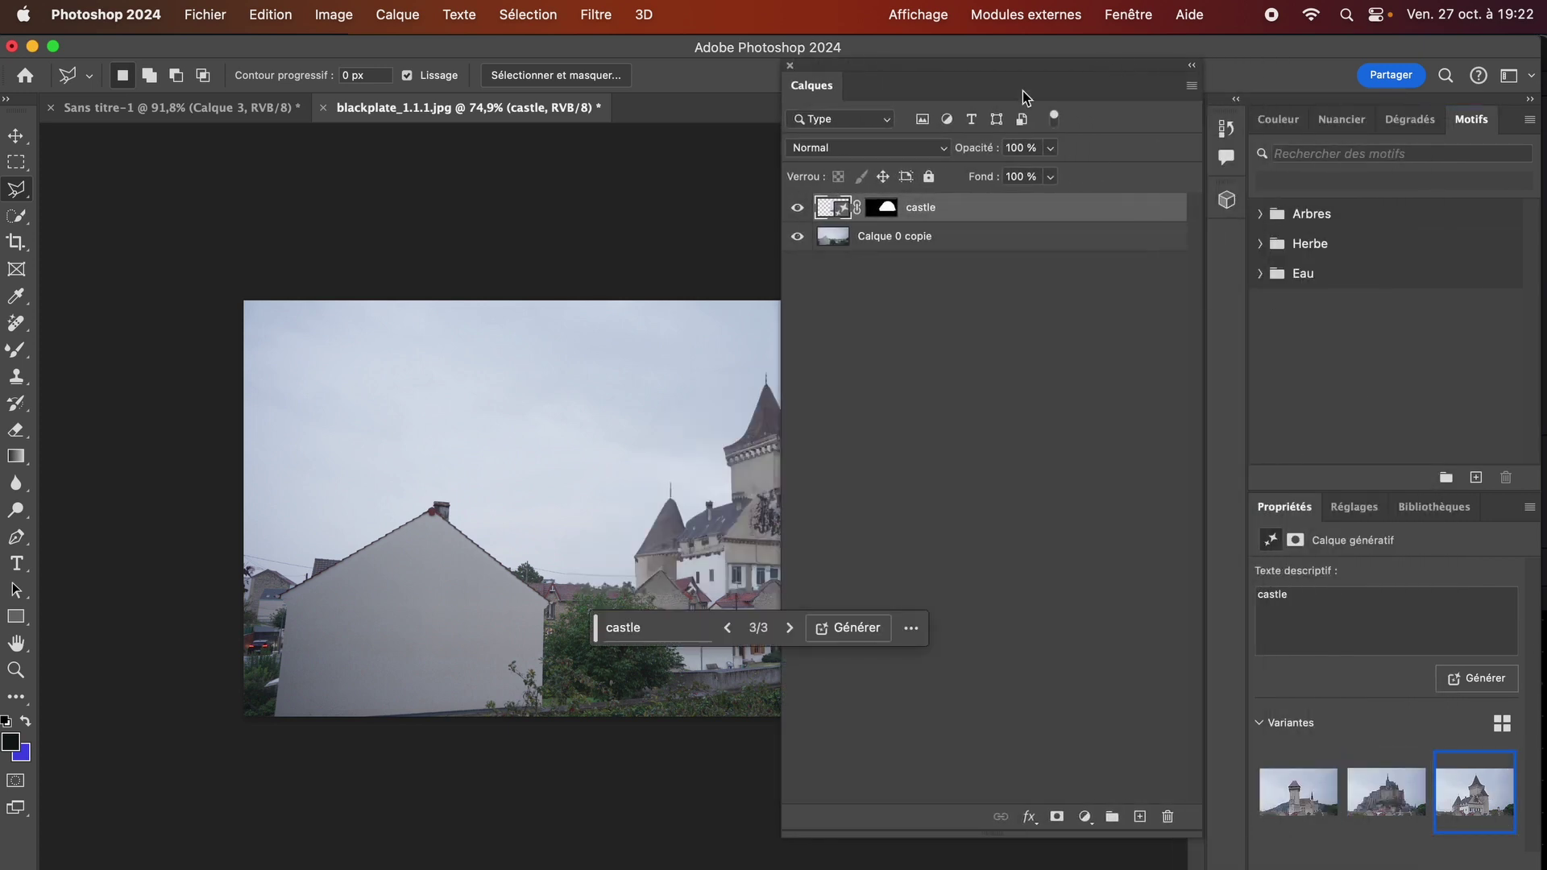
pyautogui.moveTo(1150, 89); pyautogui.dragTo(1281, 93)
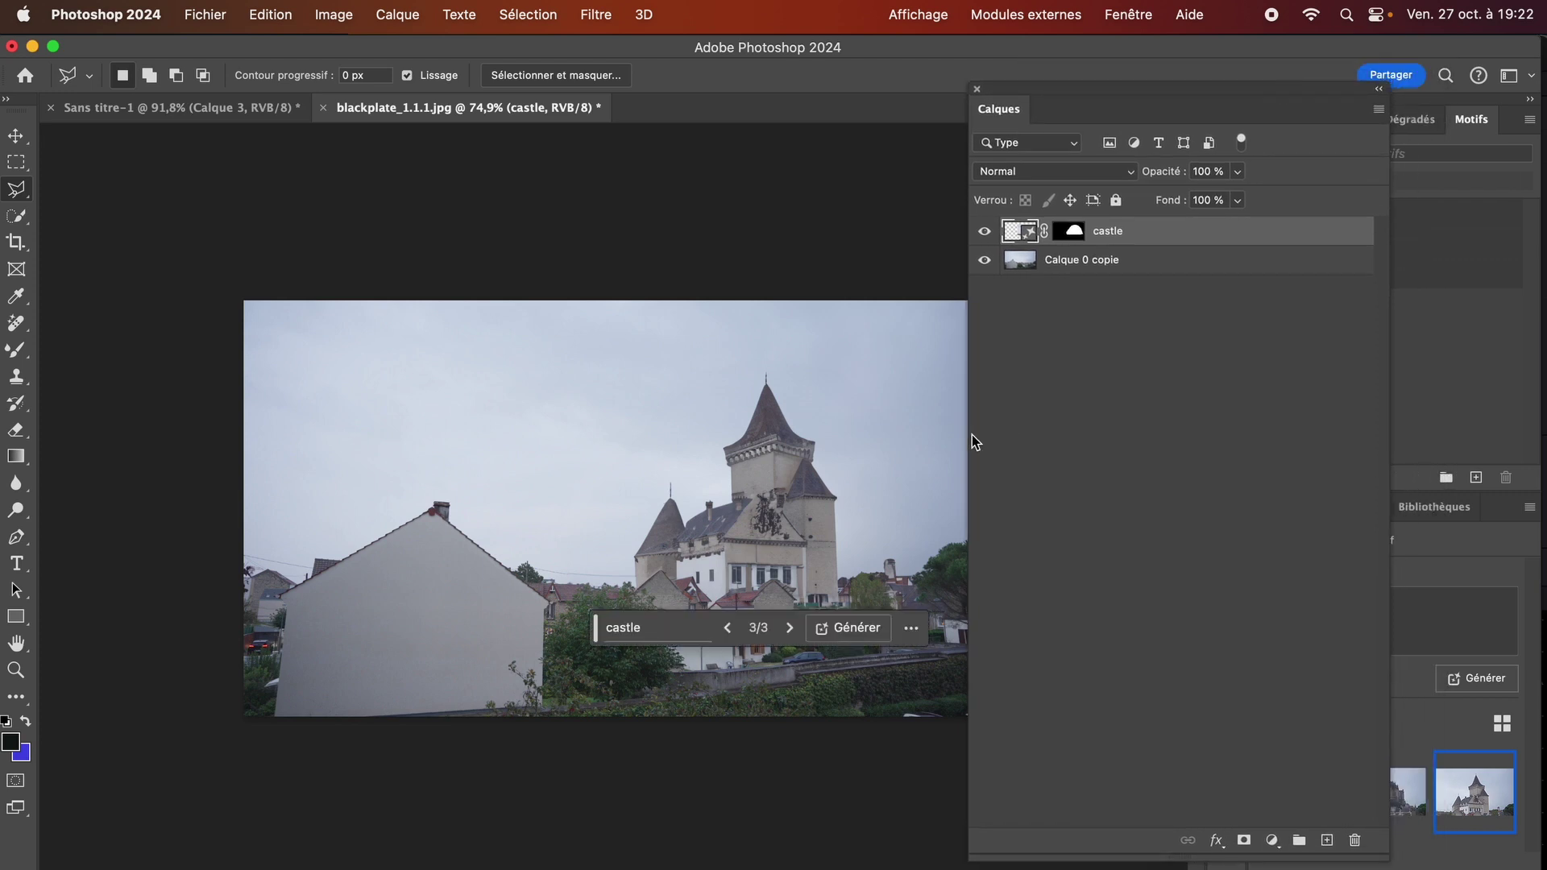
# - Lasso the dark stained patch on the castle's gable wall and replace it using Generative Fill with an empty prompt
pyautogui.moveTo(751, 483); pyautogui.dragTo(751, 511)
pyautogui.click(740, 523)
pyautogui.click(741, 546)
pyautogui.click(786, 548)
pyautogui.click(804, 522)
pyautogui.click(780, 485)
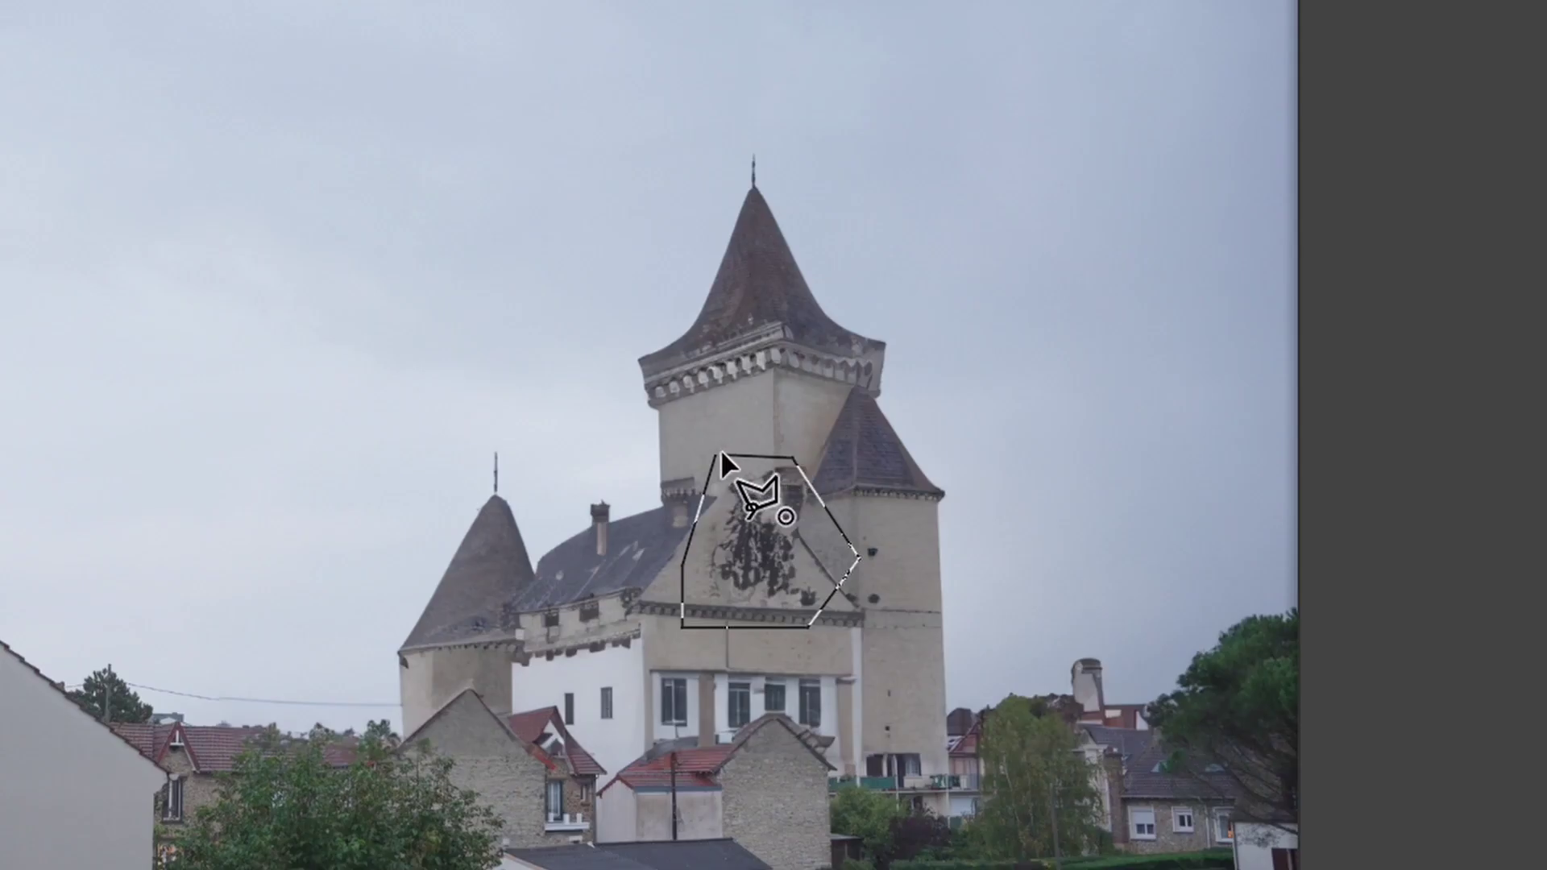
pyautogui.click(722, 456)
pyautogui.click(367, 701)
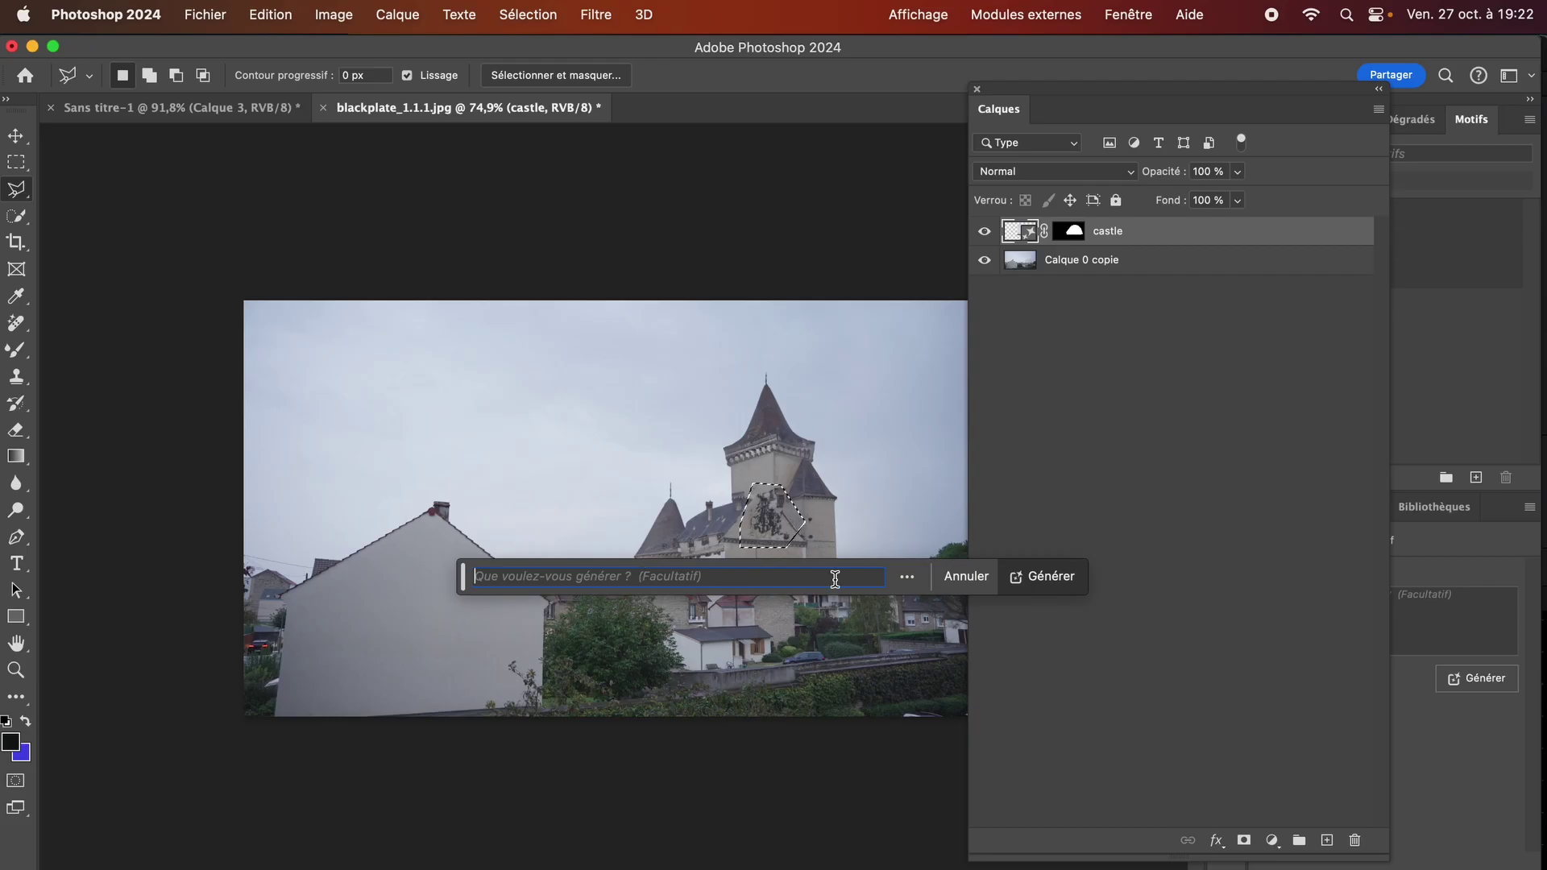
pyautogui.click(1038, 578)
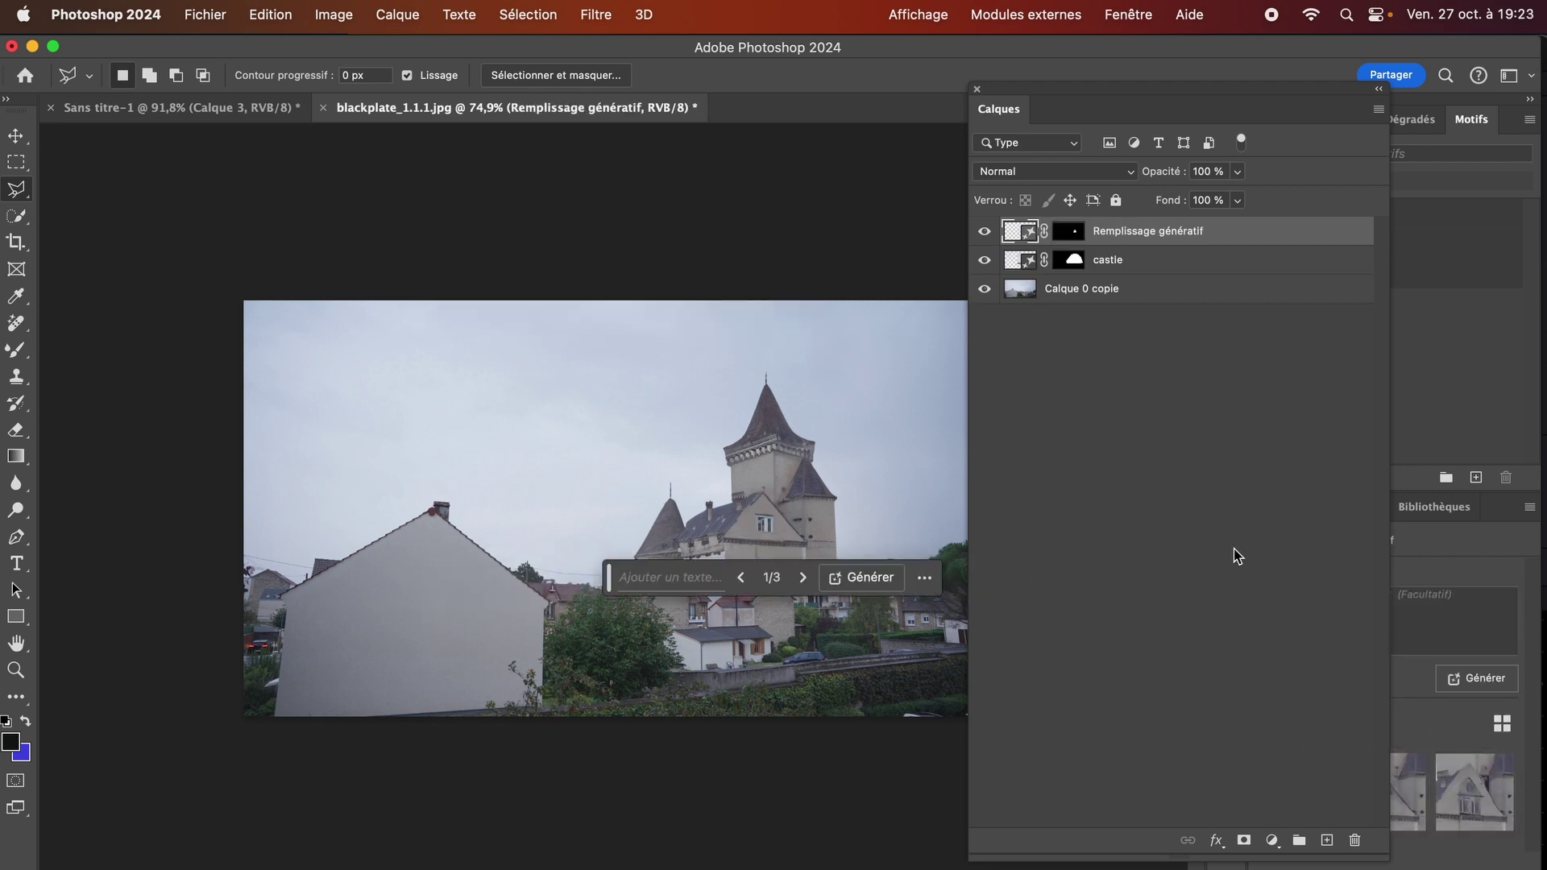
# - Choose the second variation of the gable wall fill
pyautogui.moveTo(1233, 81); pyautogui.dragTo(1122, 79)
pyautogui.click(1386, 798)
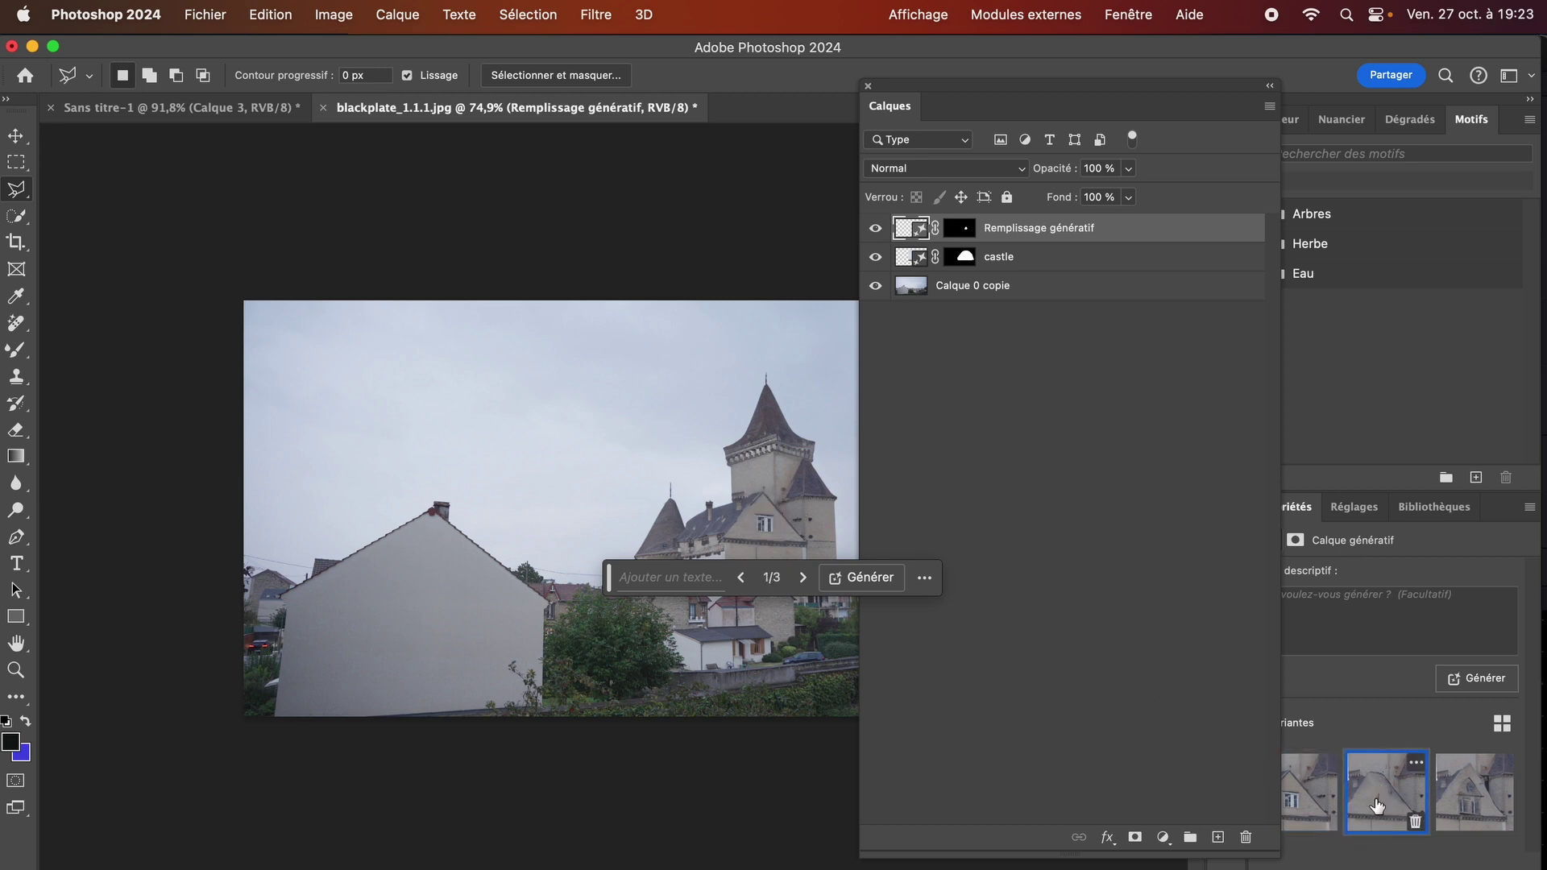
pyautogui.moveTo(1146, 83); pyautogui.dragTo(1084, 115)
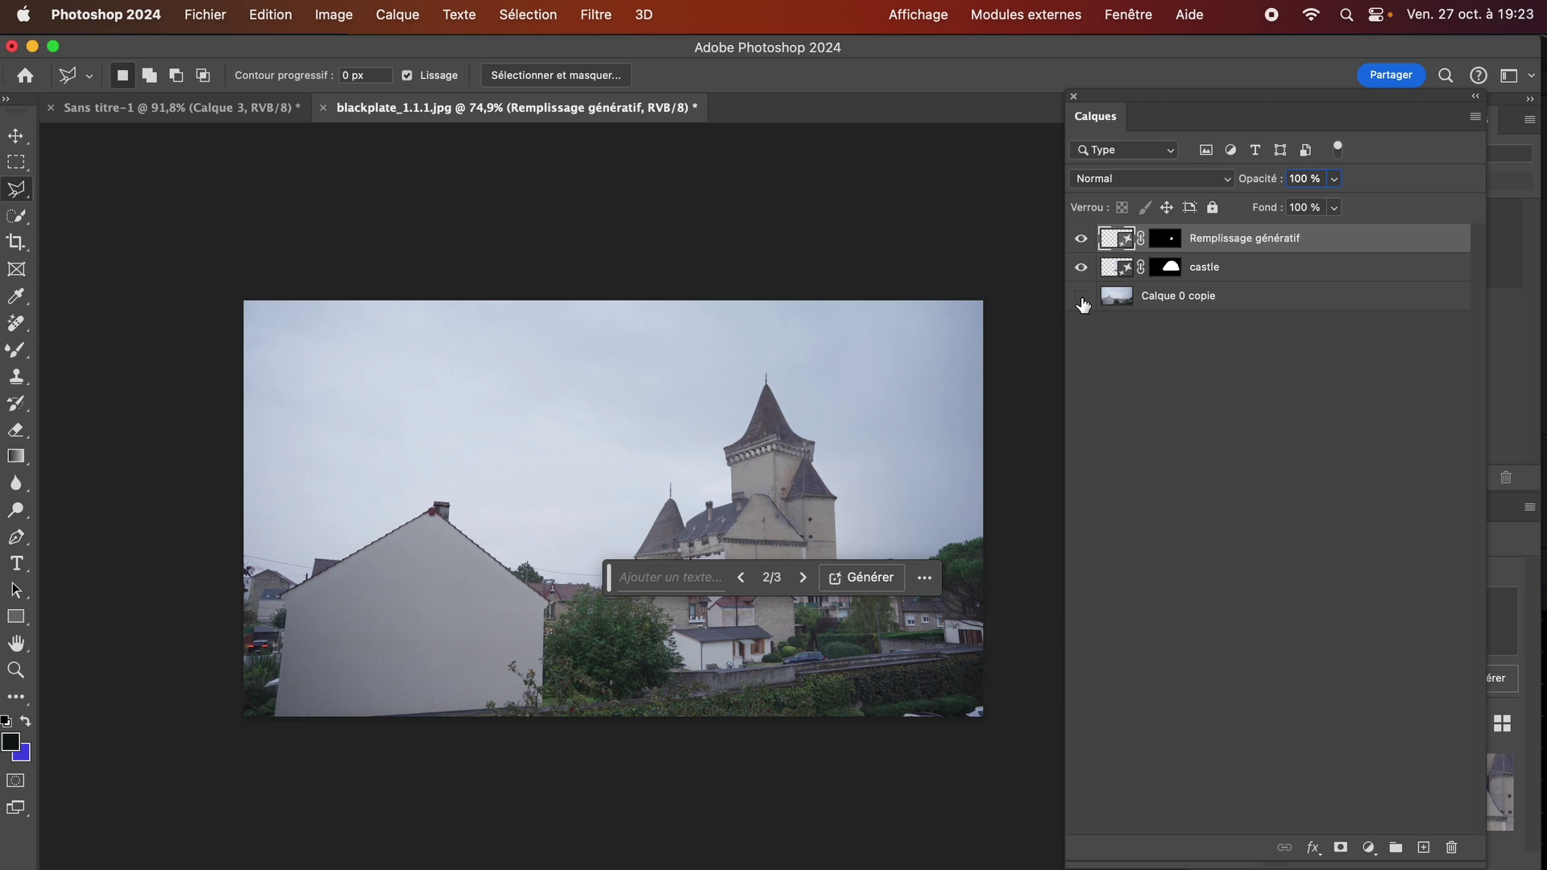
# - Hide the Calque 0 copie layer and merge the castle and Remplissage génératif layers into one
pyautogui.click(1081, 297)
pyautogui.click(1124, 268)
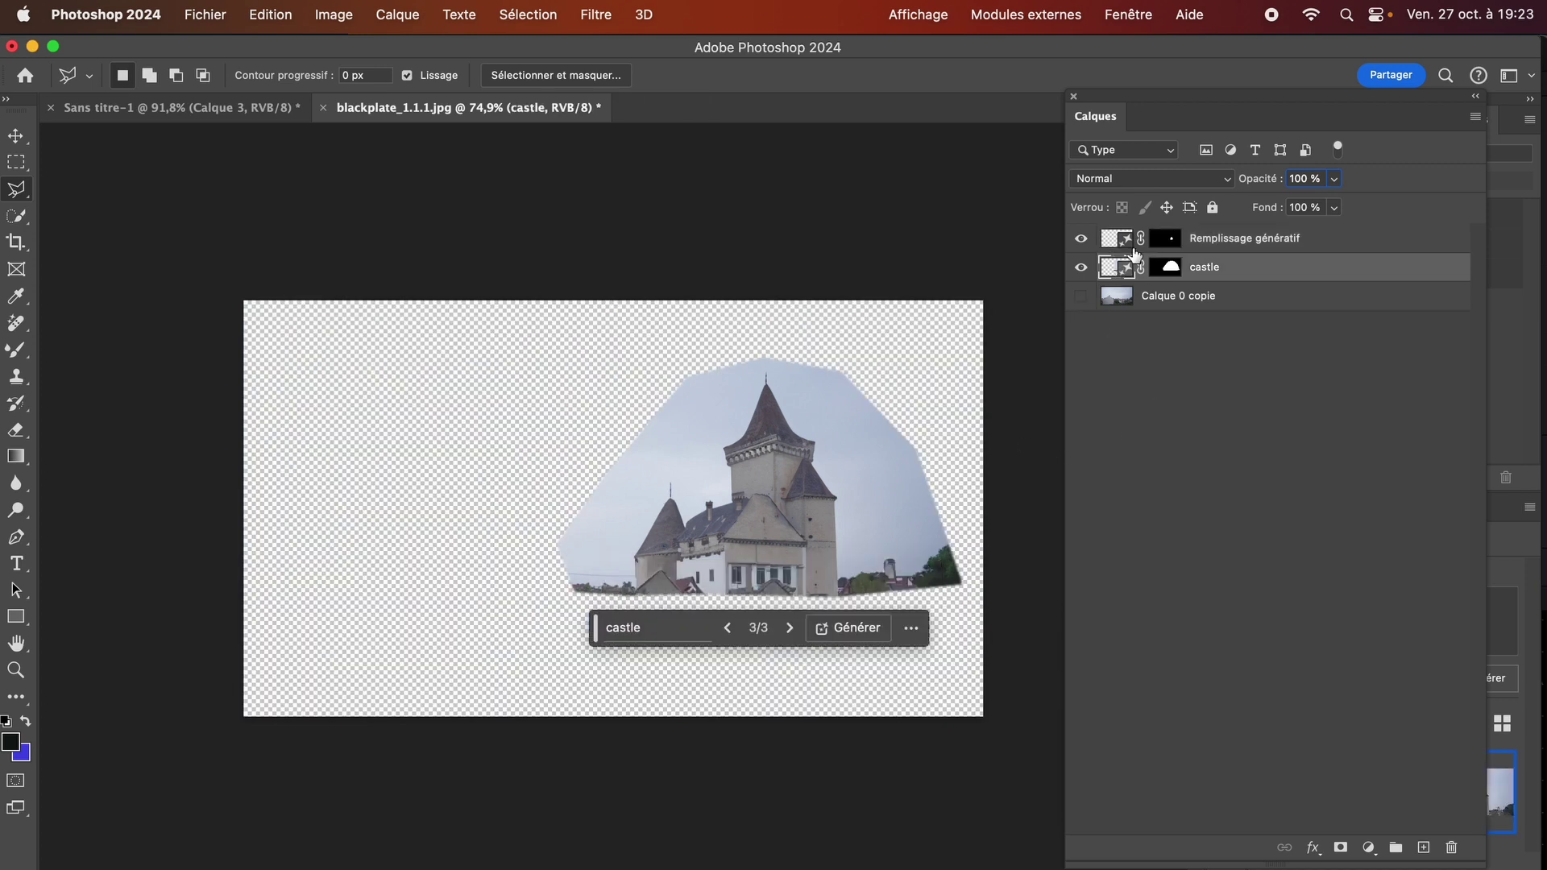
pyautogui.keyDown('shift'); pyautogui.click(1224, 244); pyautogui.keyUp('shift')
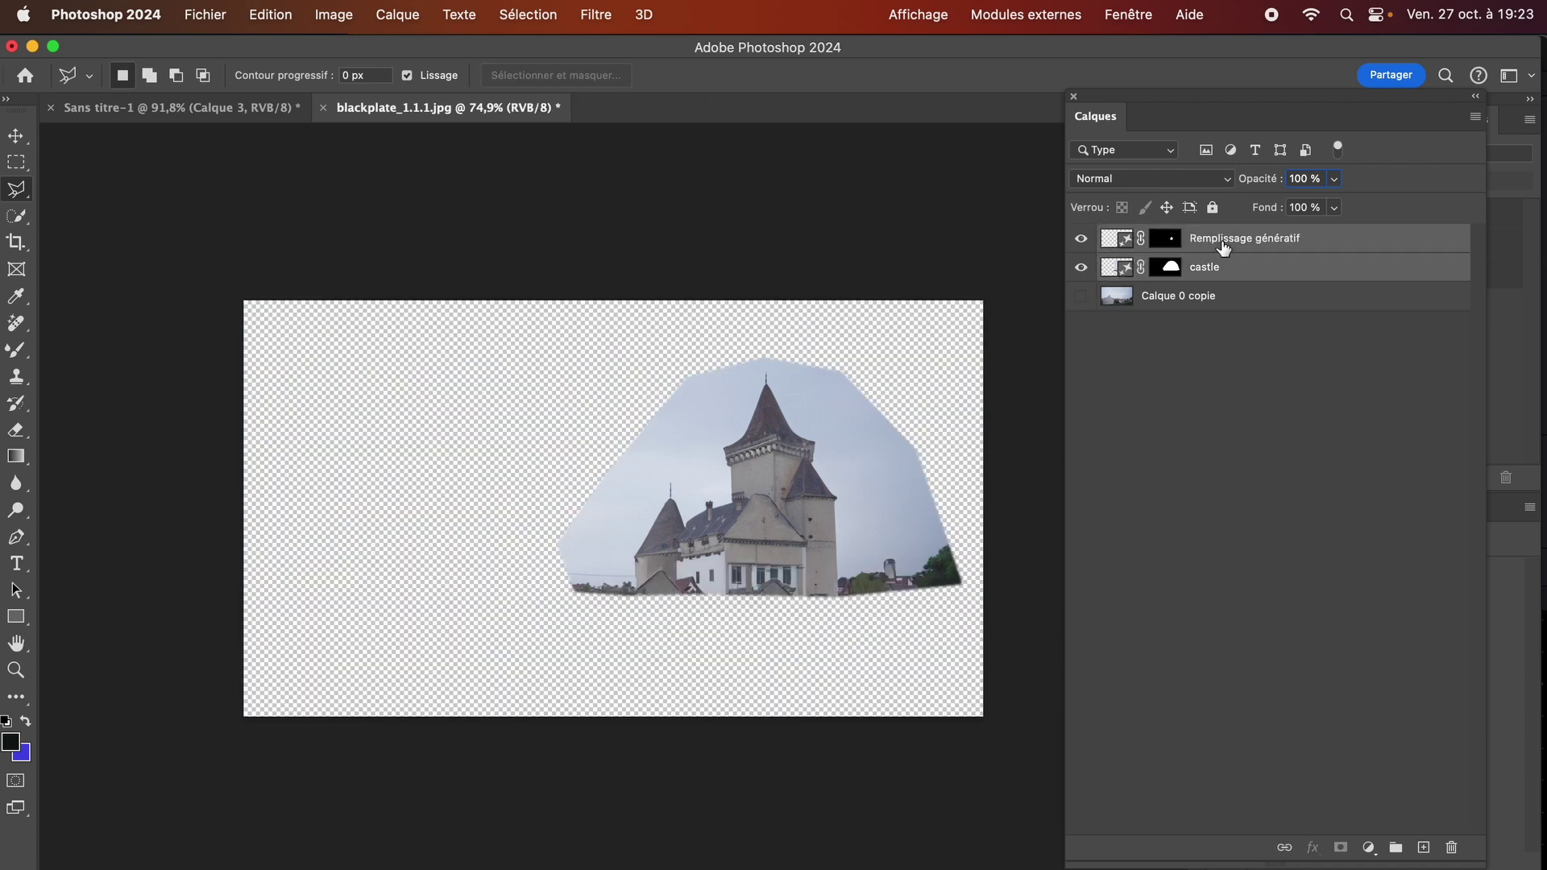
pyautogui.rightClick(1224, 241)
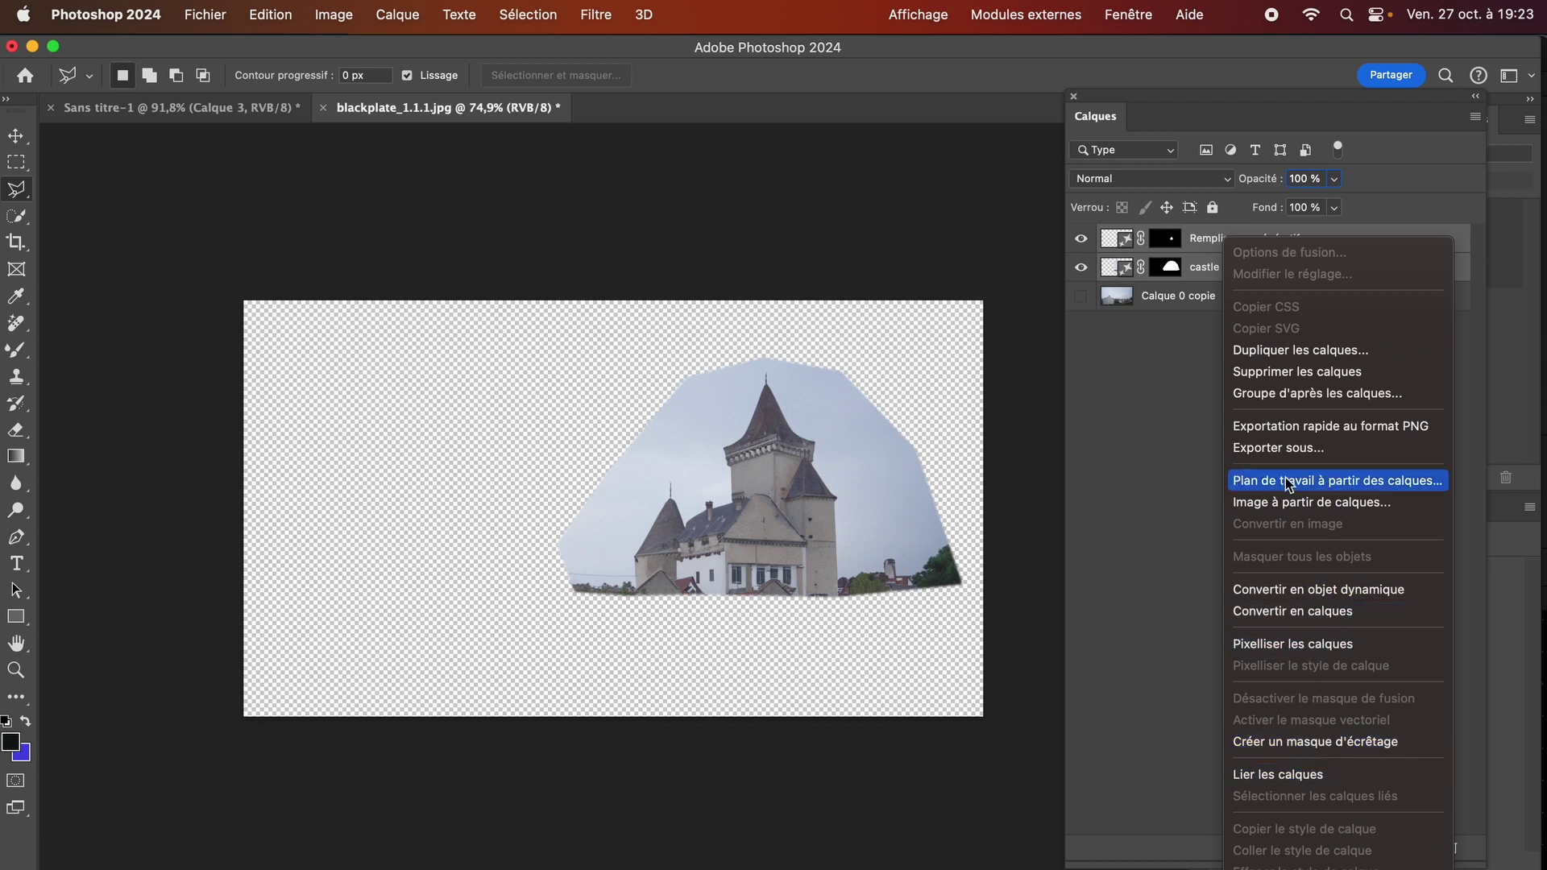
pyautogui.scroll(-5, 1302, 694)
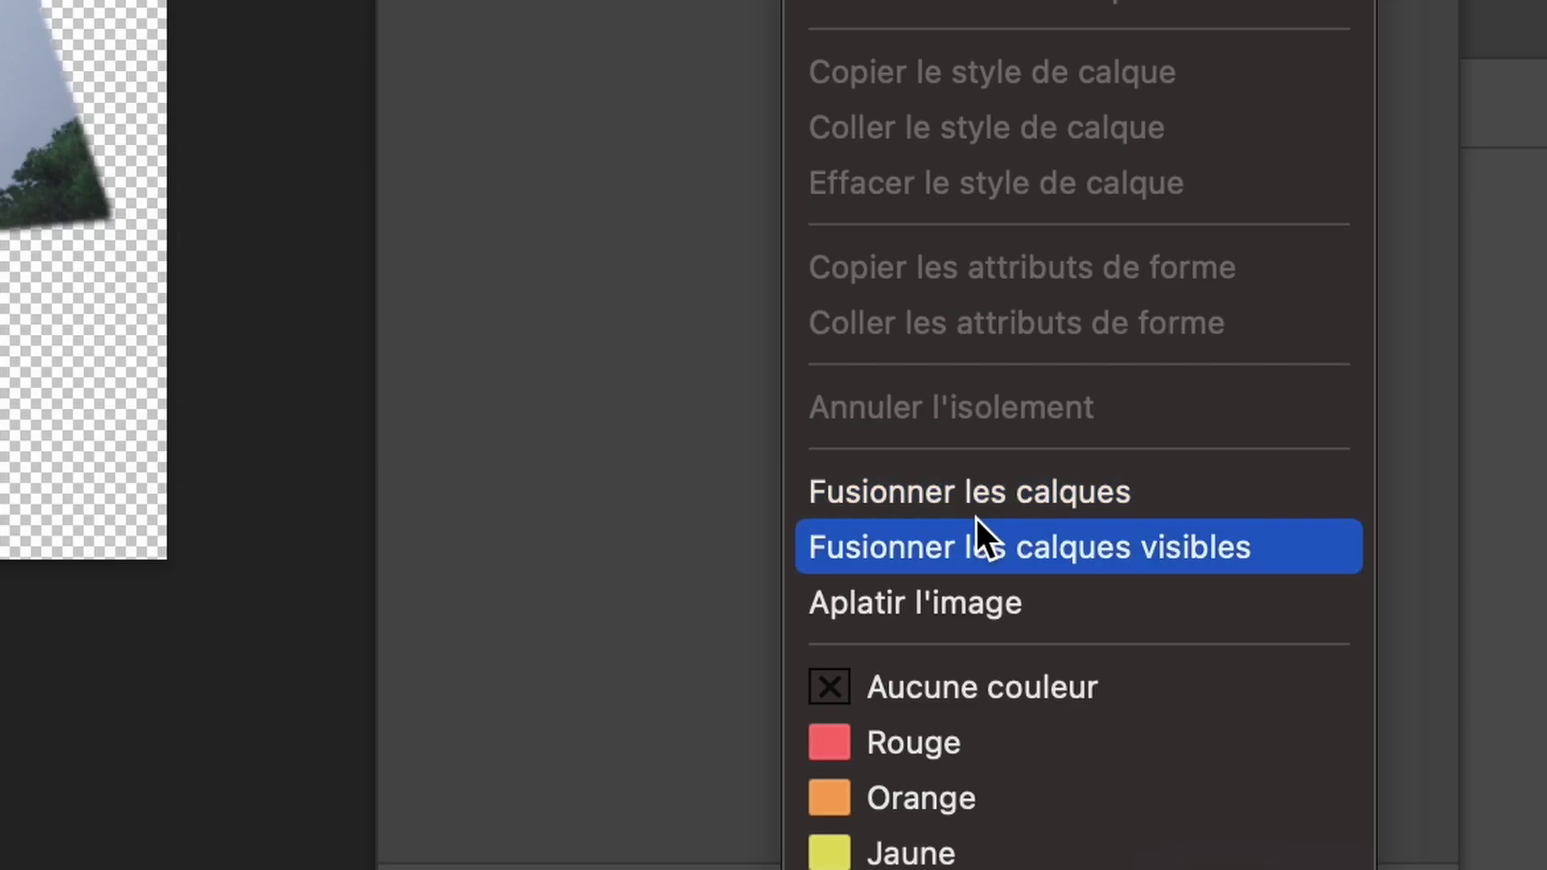
pyautogui.click(1302, 692)
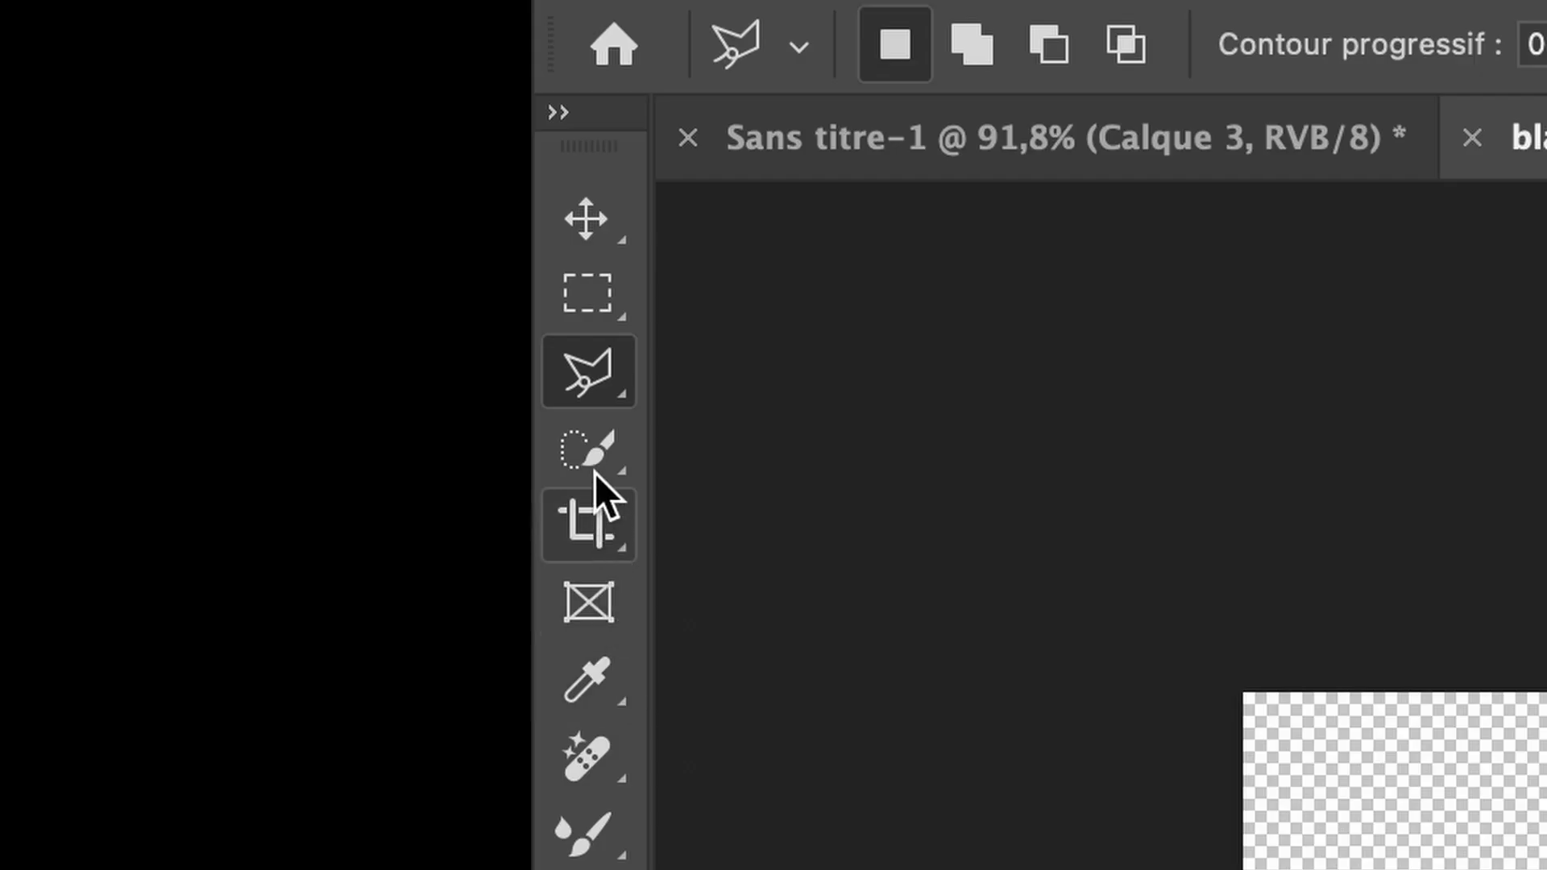
# - Select the castle with the Quick Selection tool and add a layer mask that isolates it from the sky
pyautogui.click(19, 220)
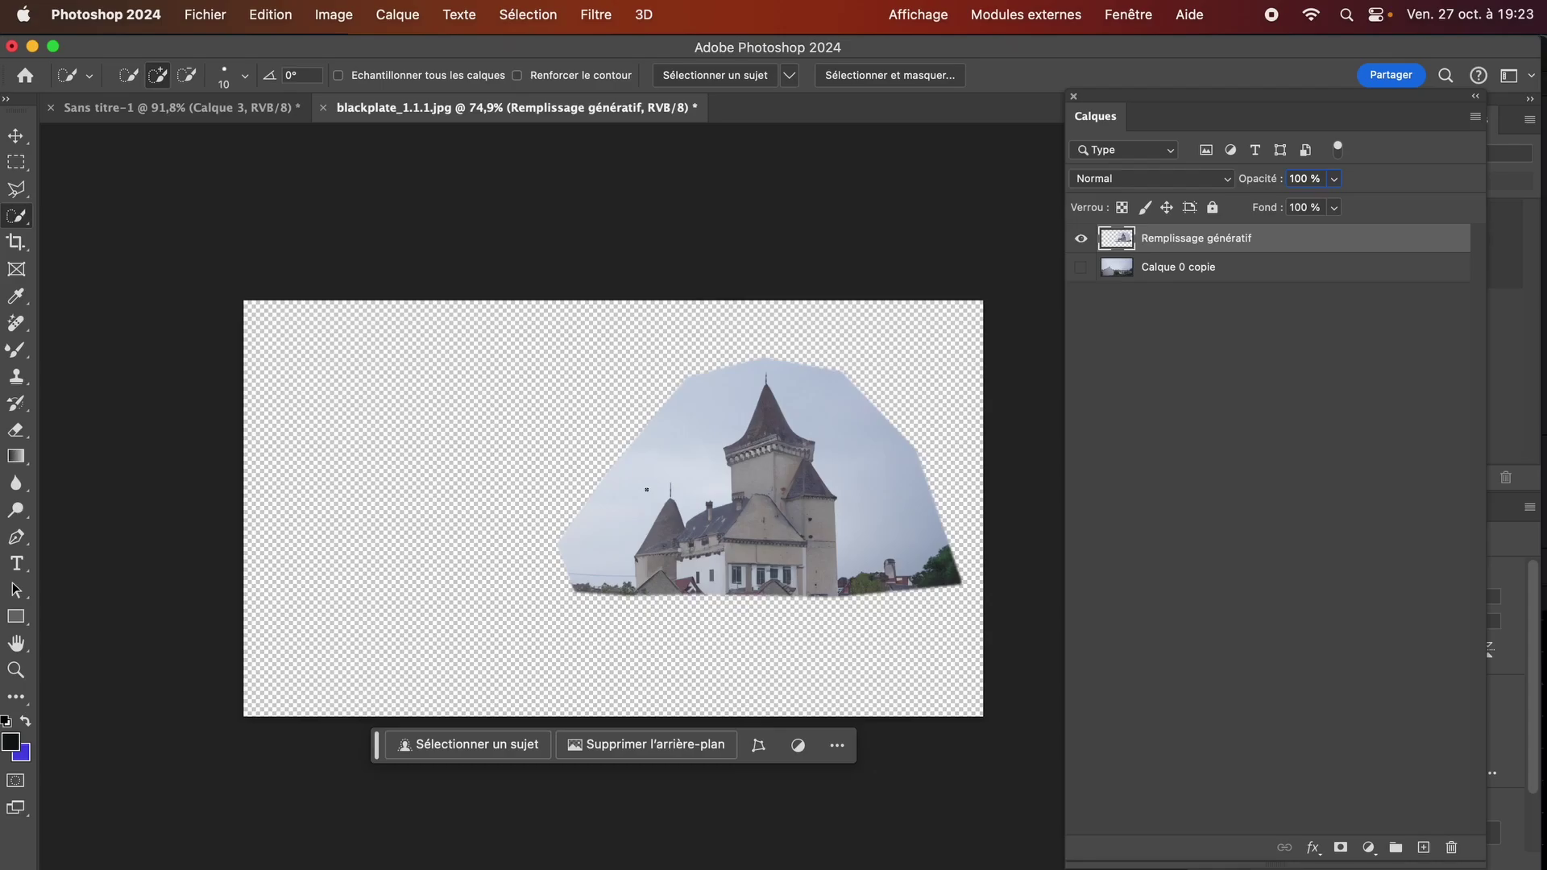
pyautogui.moveTo(770, 420)
pyautogui.mouseDown()
pyautogui.moveTo(745, 455)
pyautogui.moveTo(749, 536)
pyautogui.moveTo(725, 584)
pyautogui.moveTo(671, 546)
pyautogui.mouseUp()
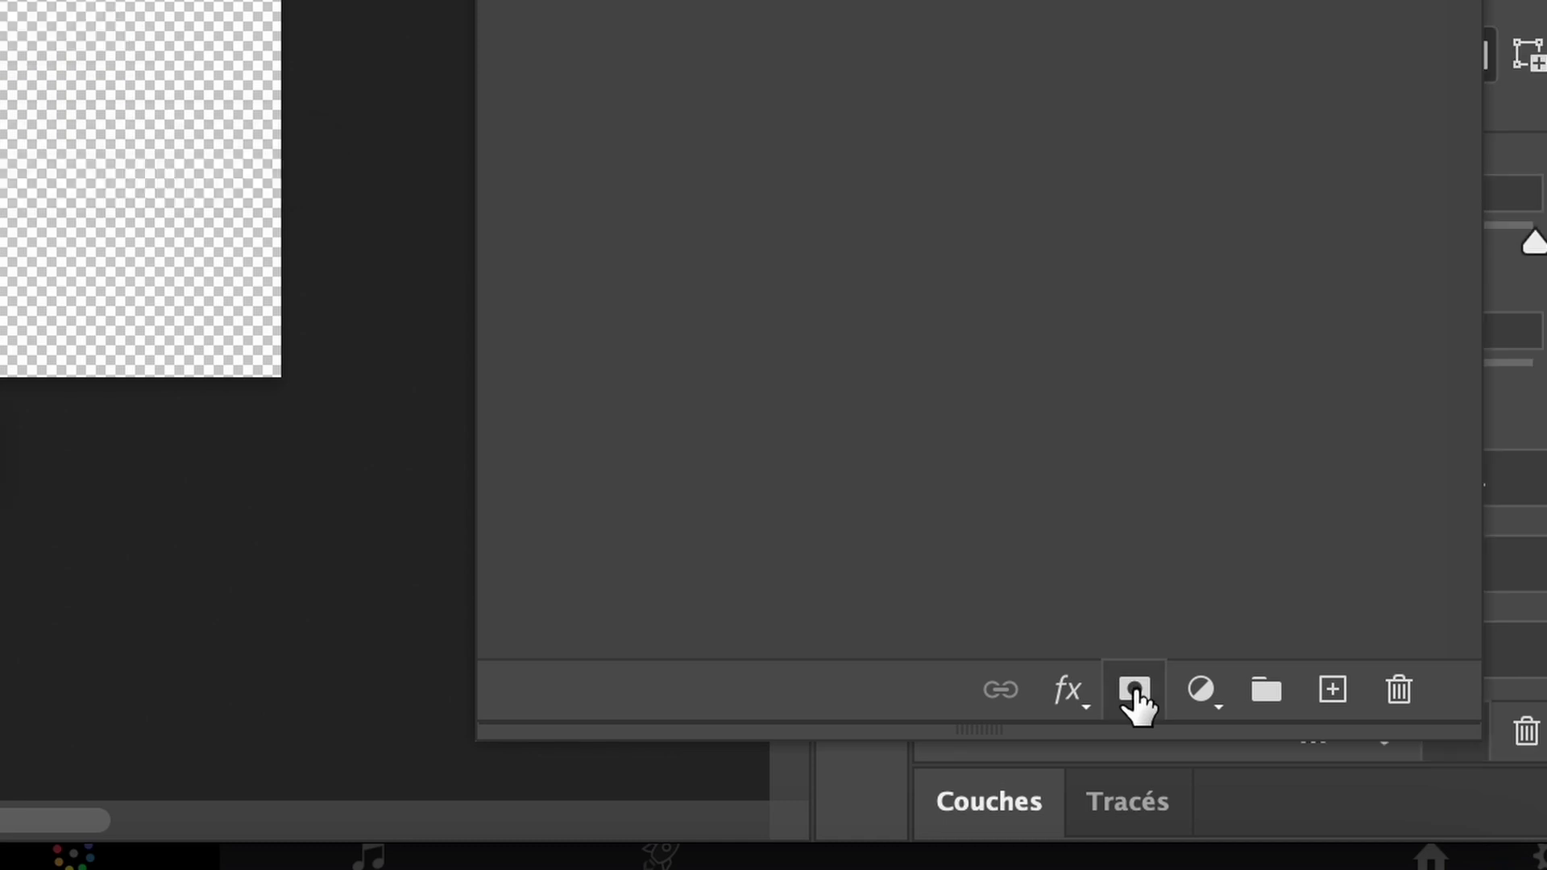
pyautogui.click(1135, 689)
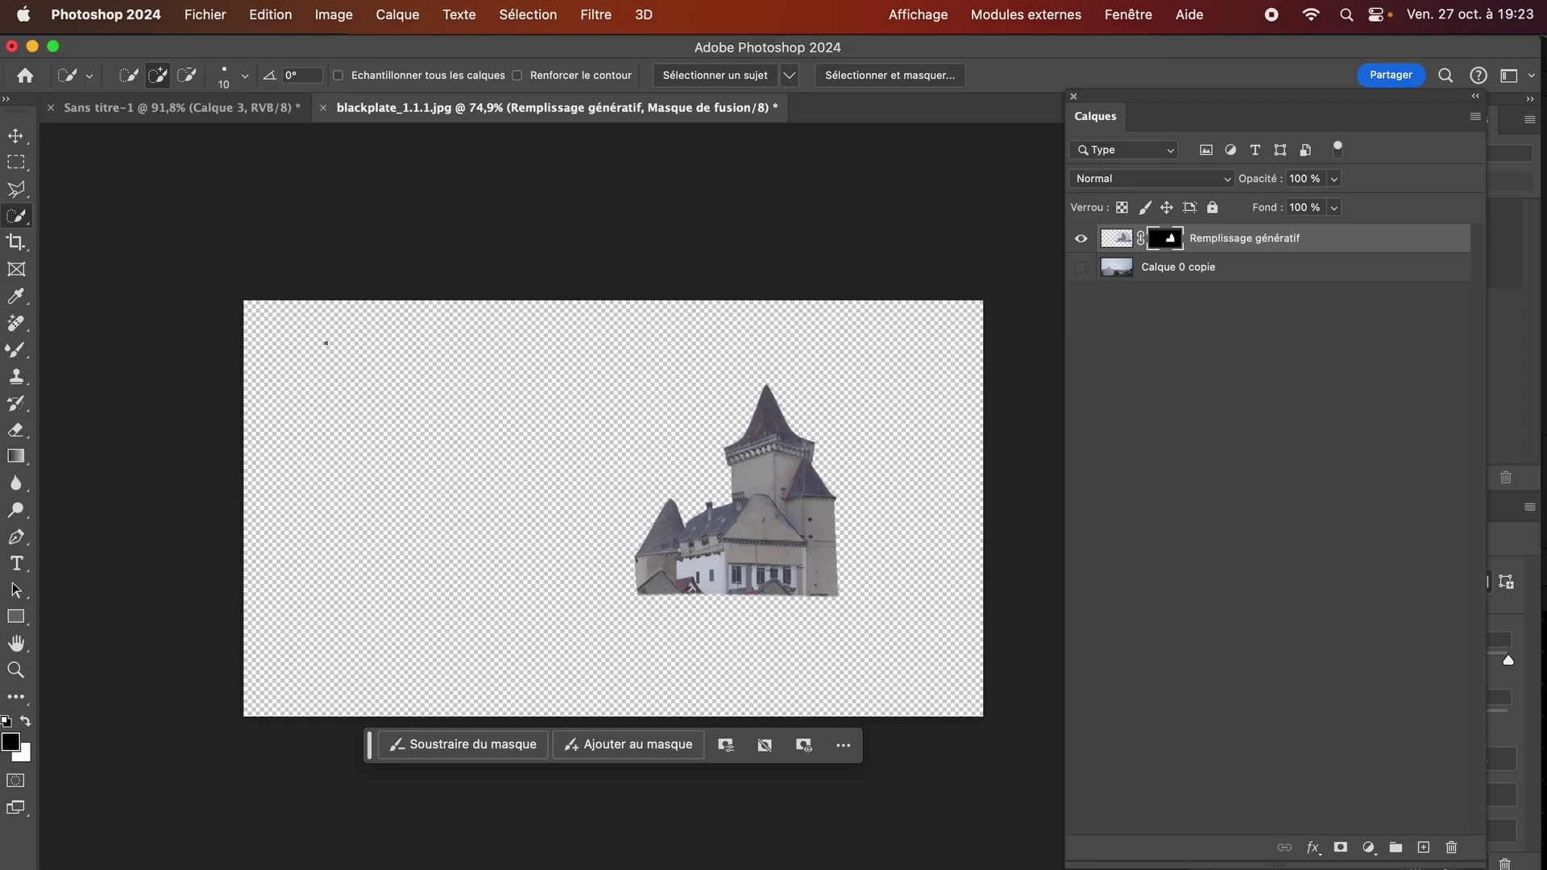
# - Quick-export the isolated castle as a PNG named castletuto in the set extenstion folder, and show the Calque 0 copie layer again
pyautogui.click(188, 18)
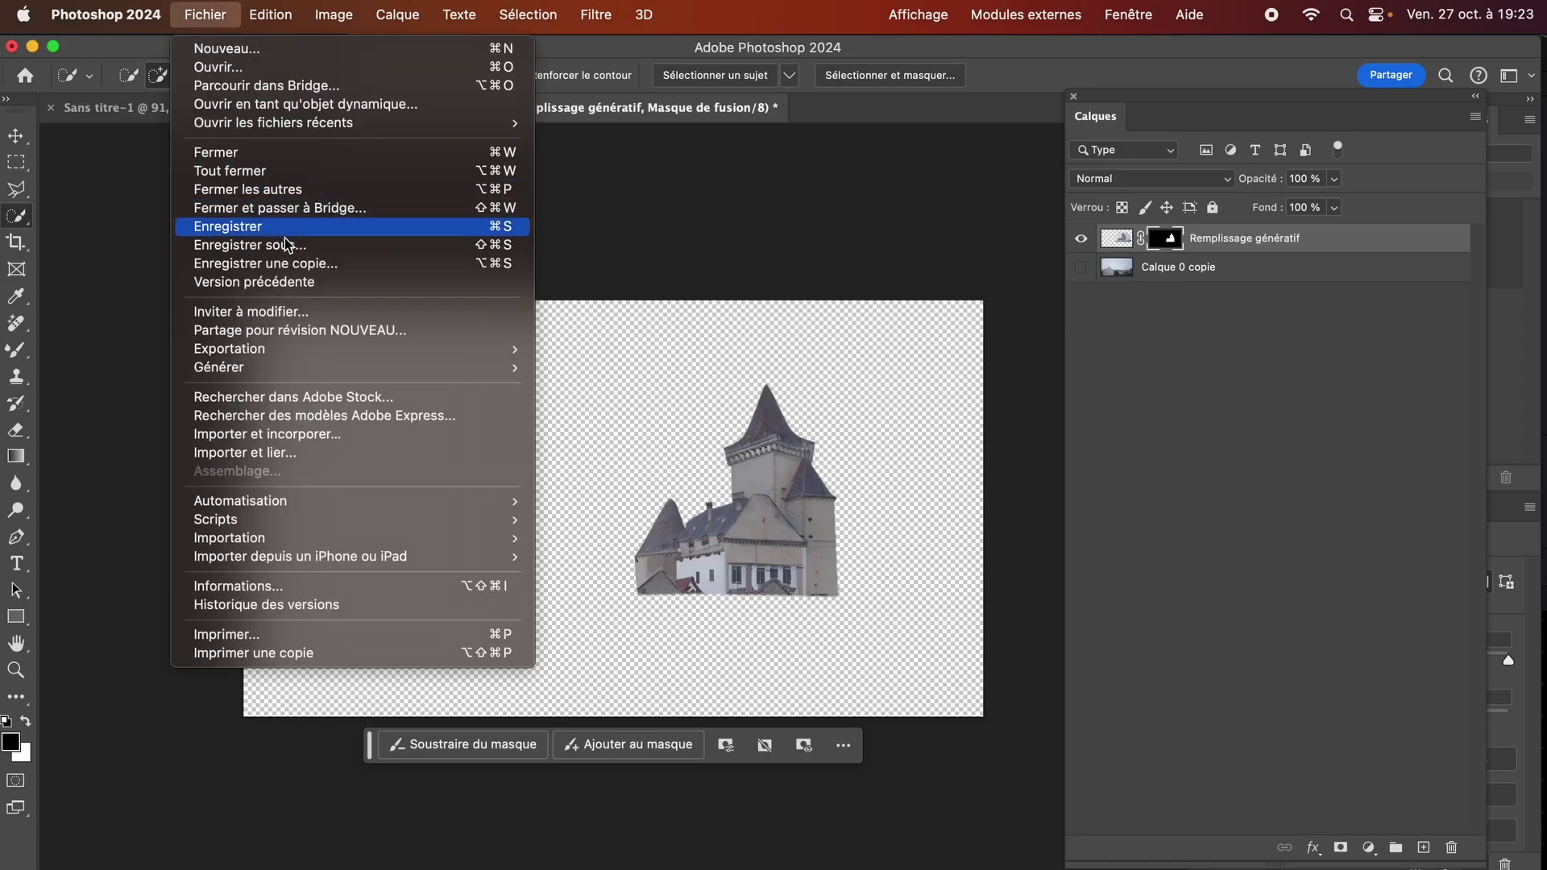
pyautogui.moveTo(338, 351)
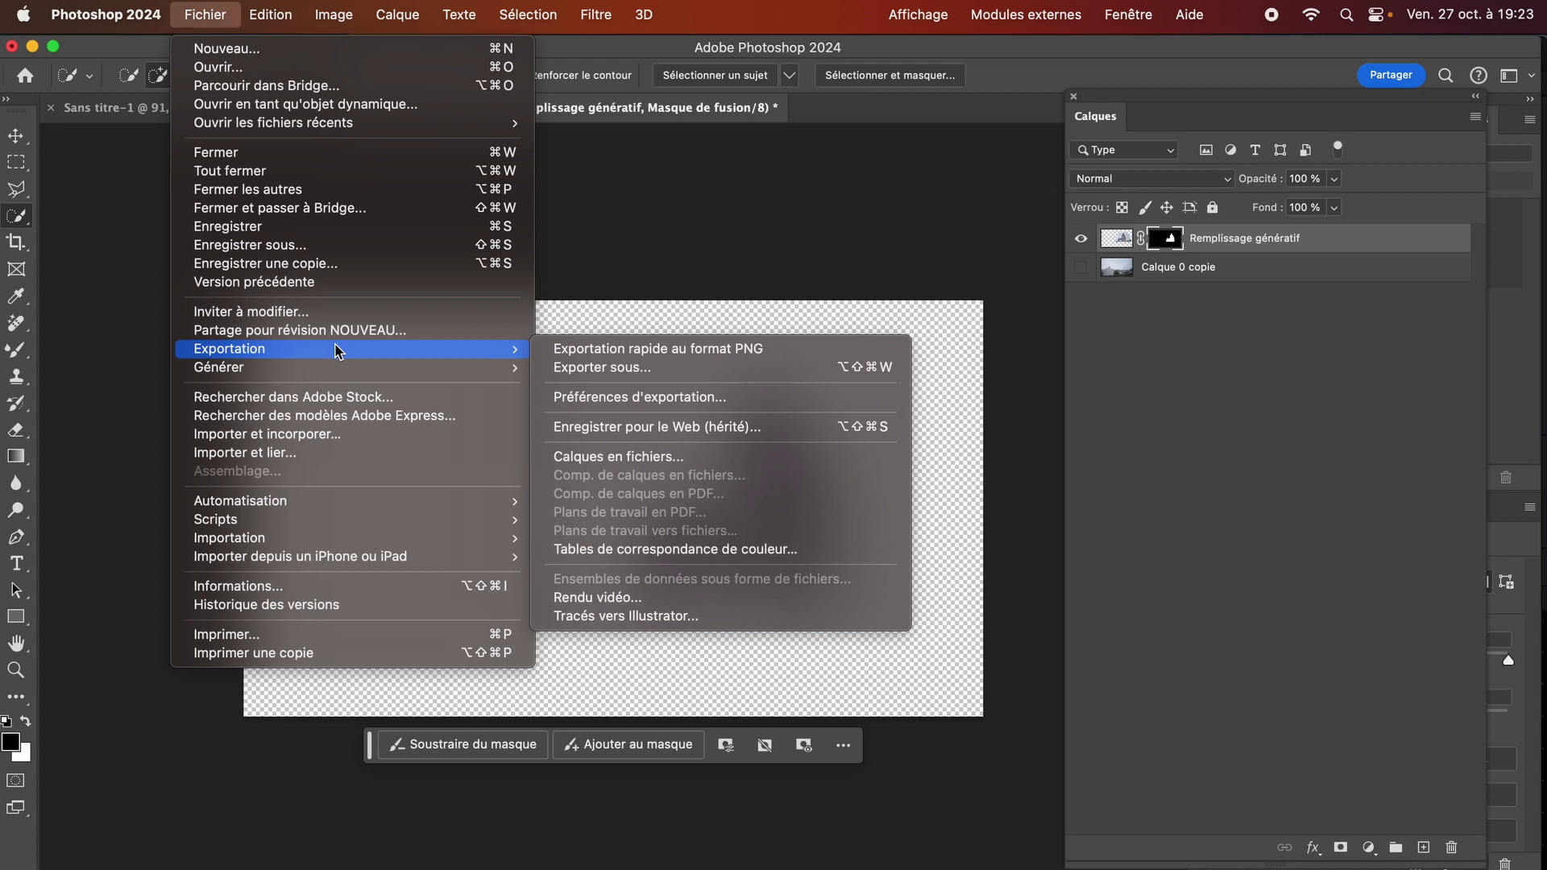
pyautogui.click(567, 351)
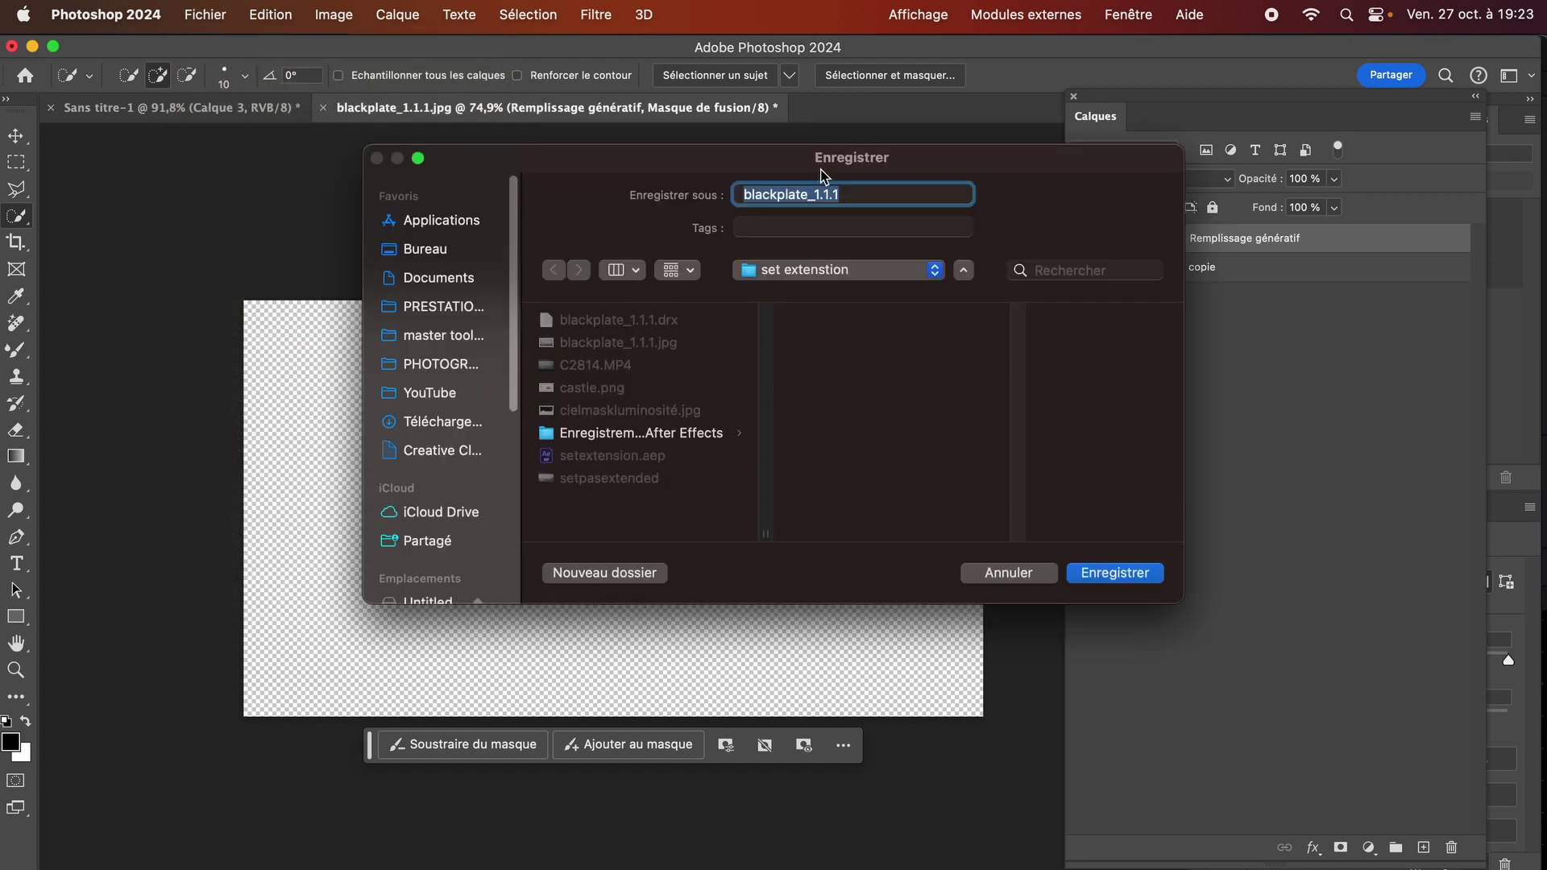
pyautogui.write('castletuto')
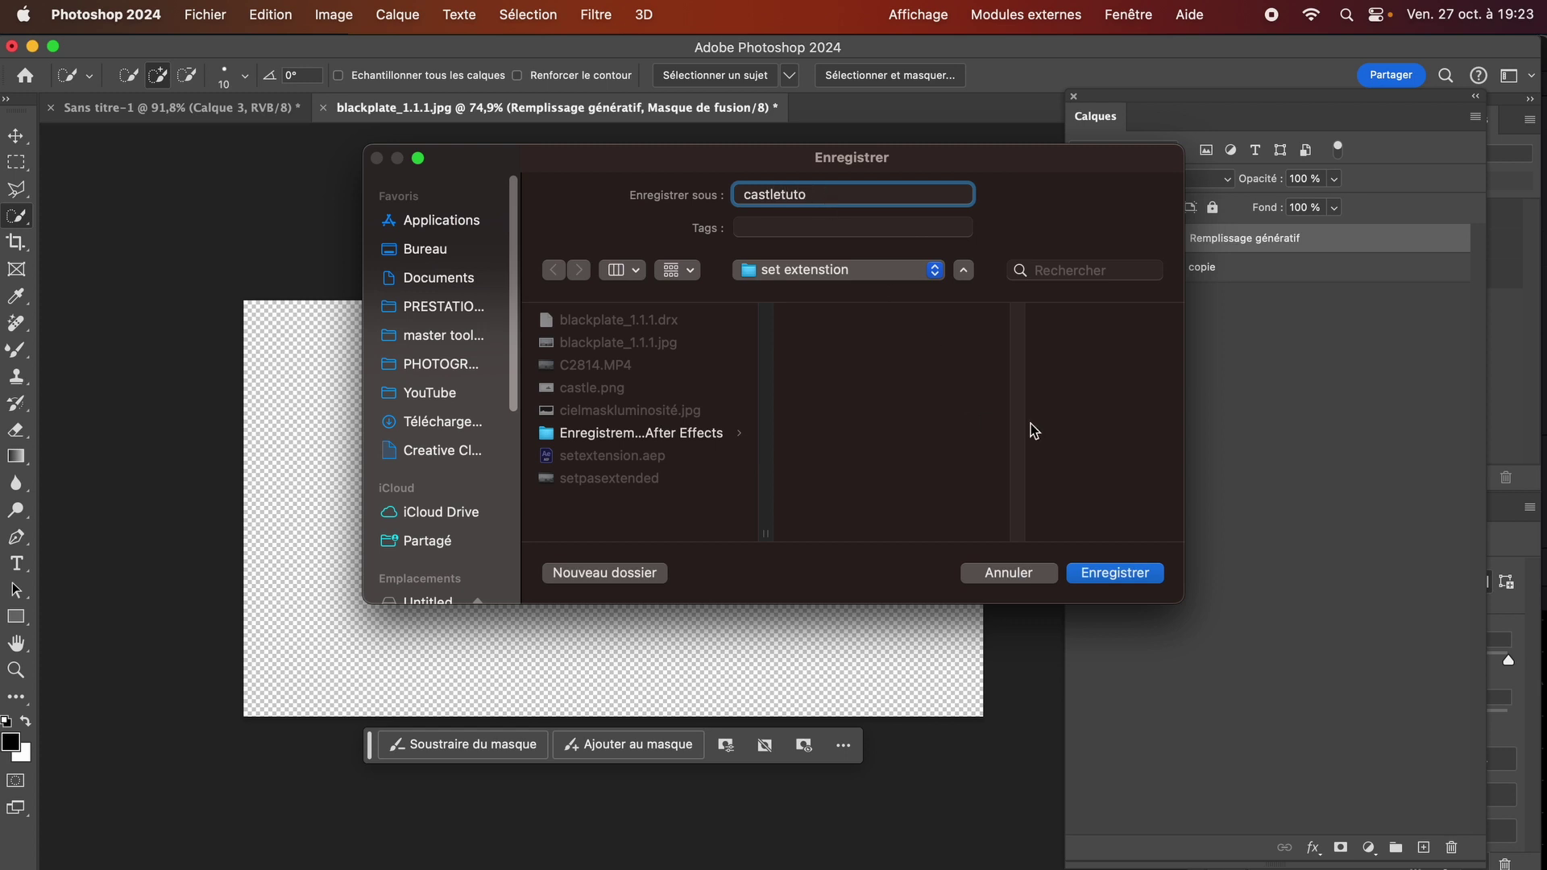
pyautogui.click(1123, 577)
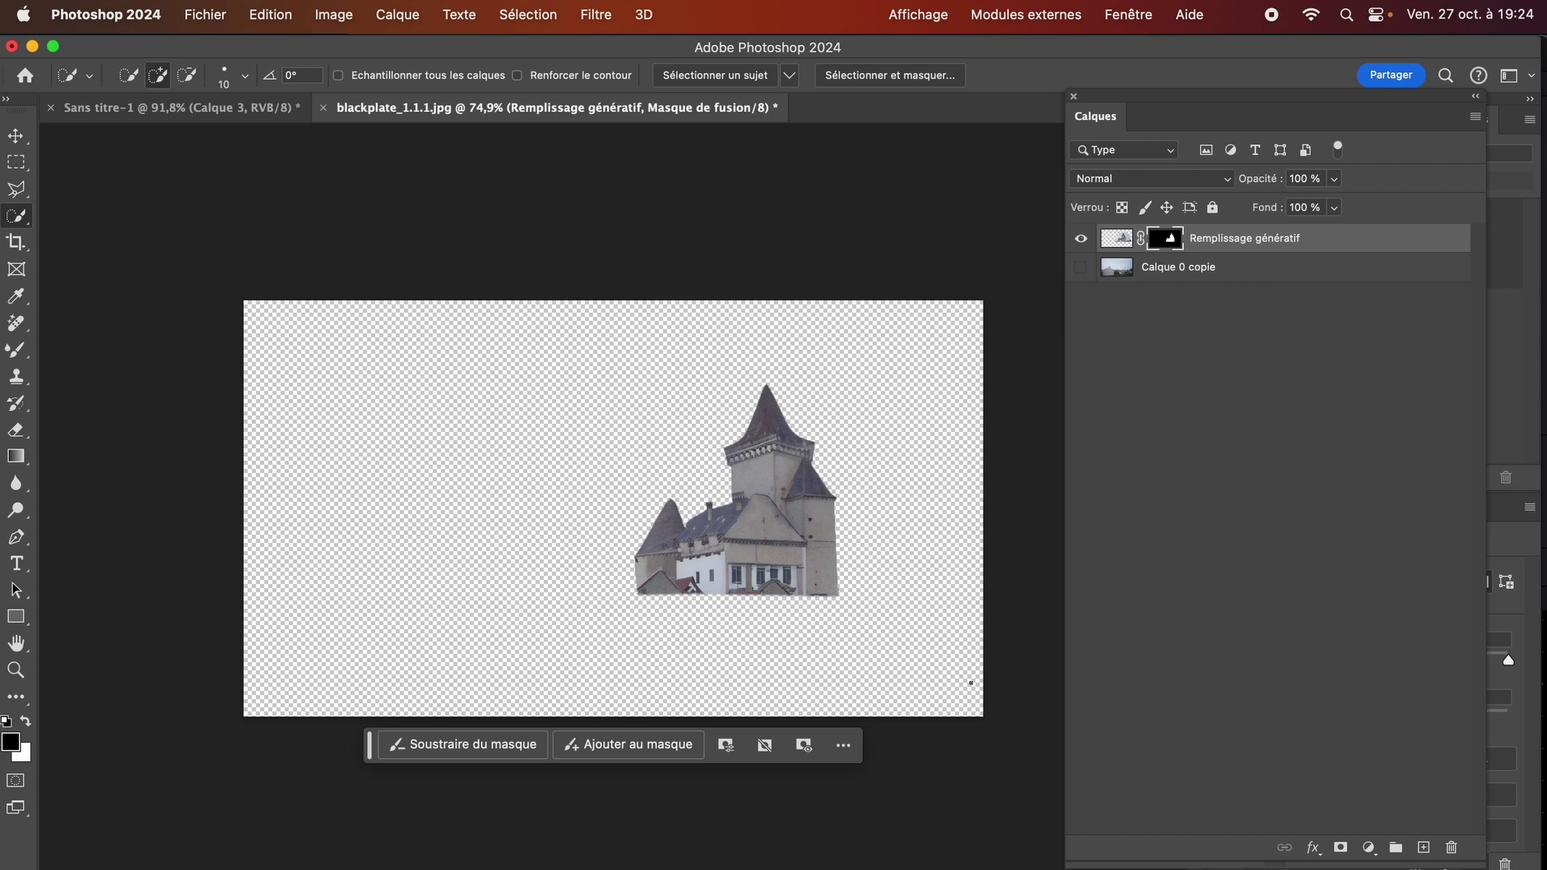
pyautogui.click(1082, 267)
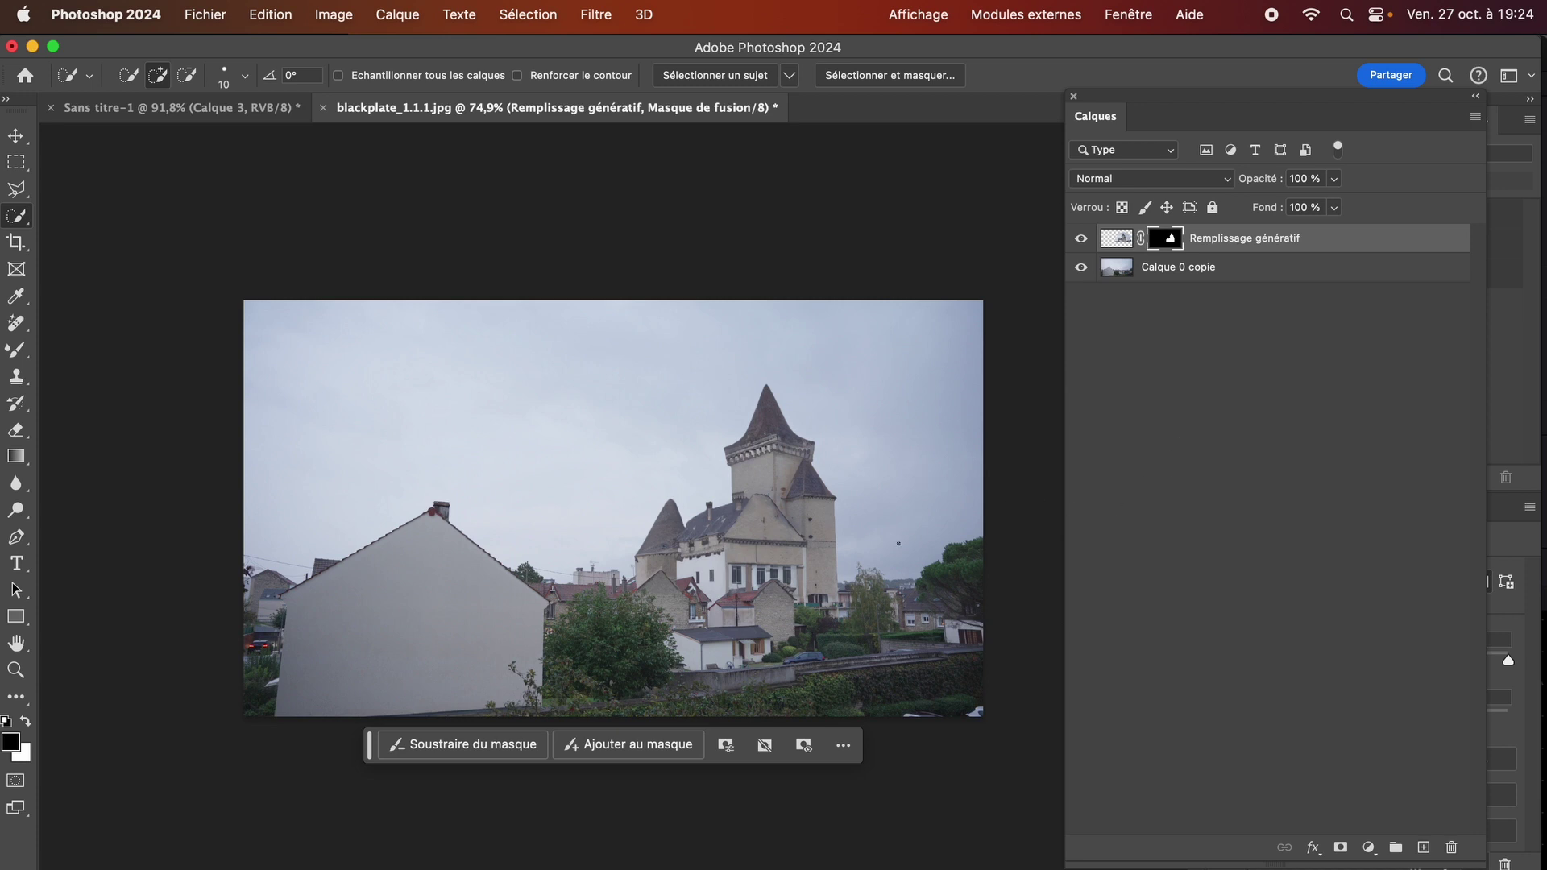
# - Switch to After Effects and import castletuto.png together with the setpasextended video from the set extenstion folder
pyautogui.press('super+Tab')
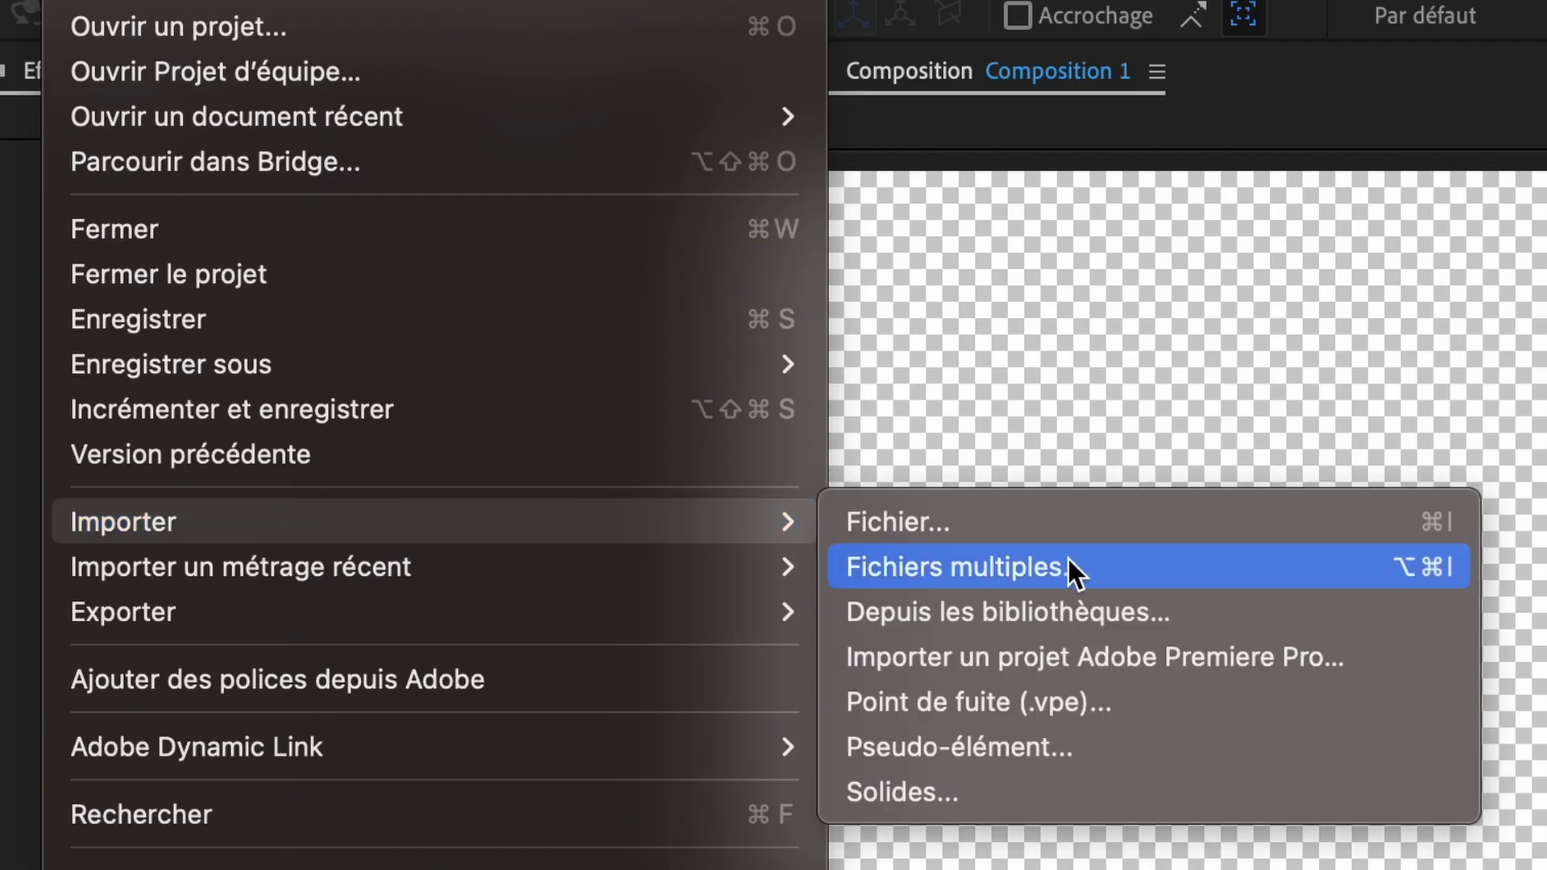
pyautogui.click(1078, 530)
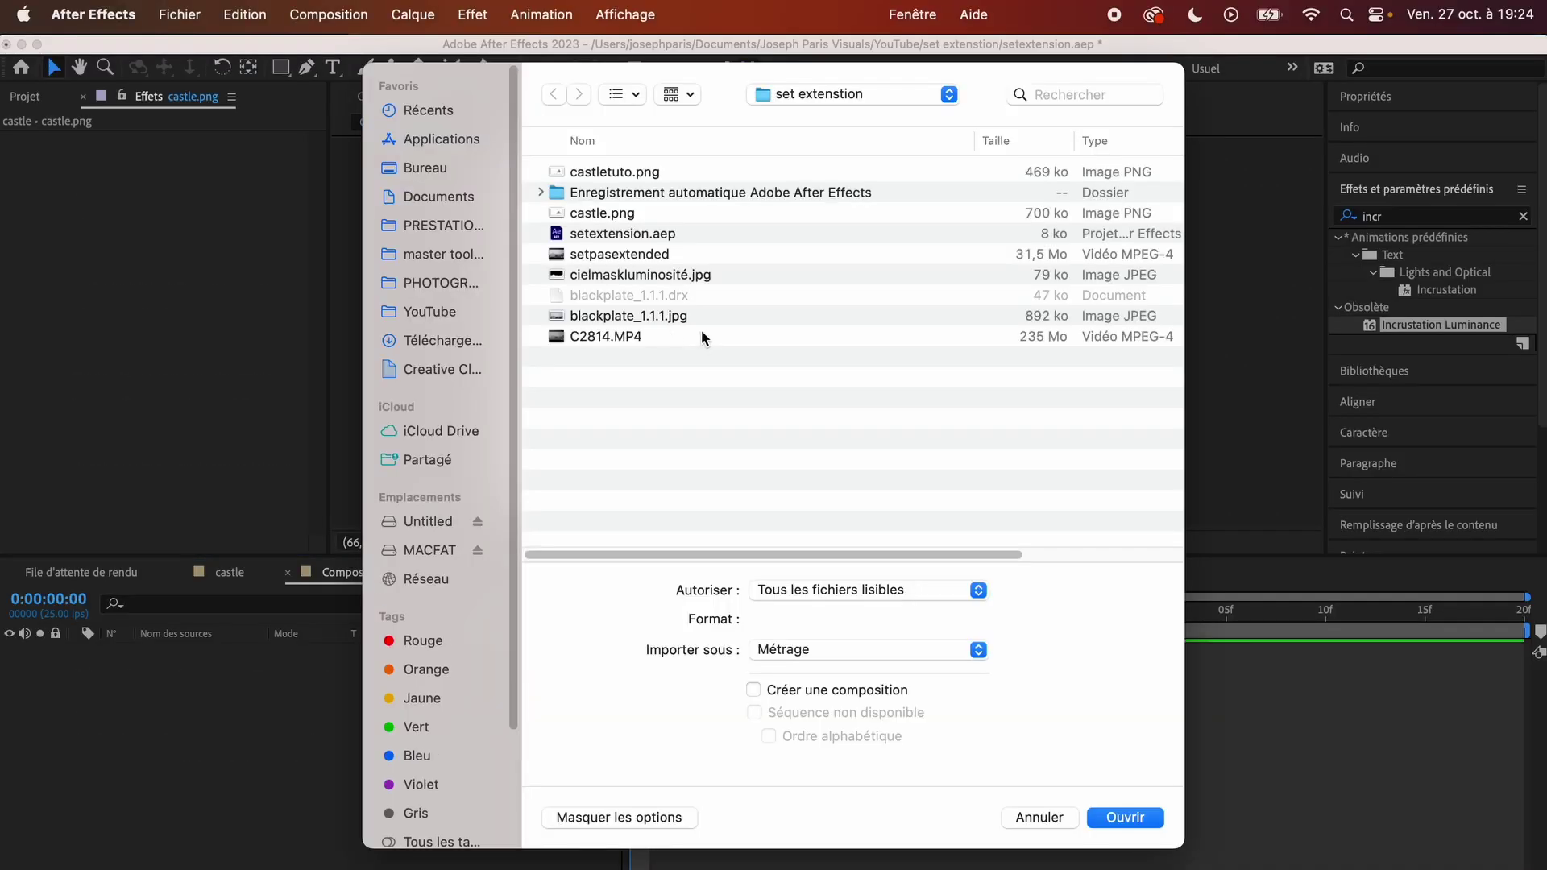
pyautogui.click(639, 216)
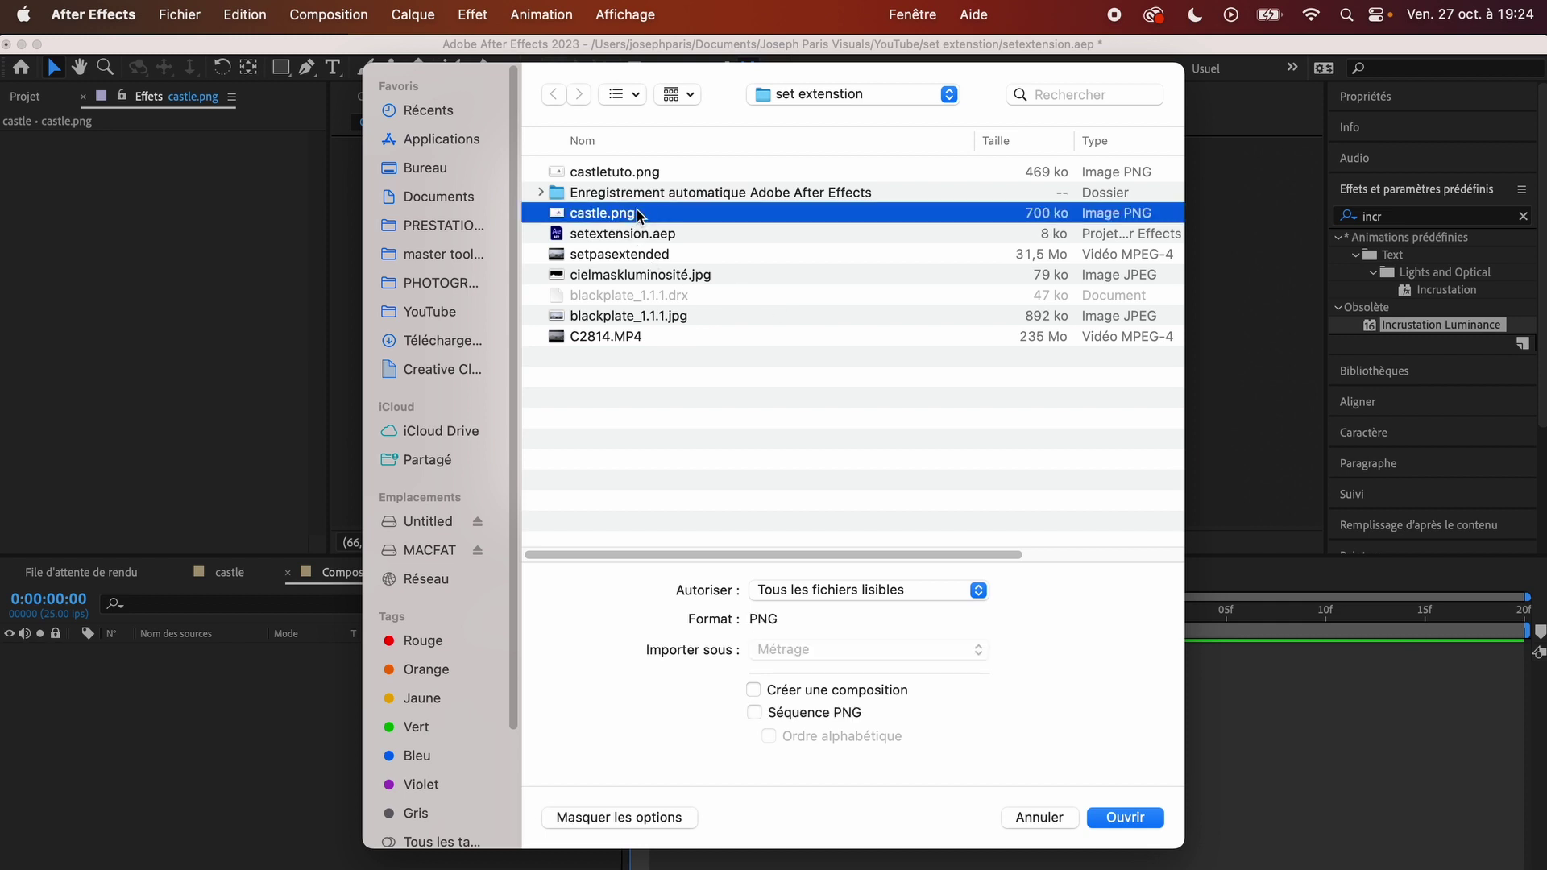
pyautogui.click(671, 173)
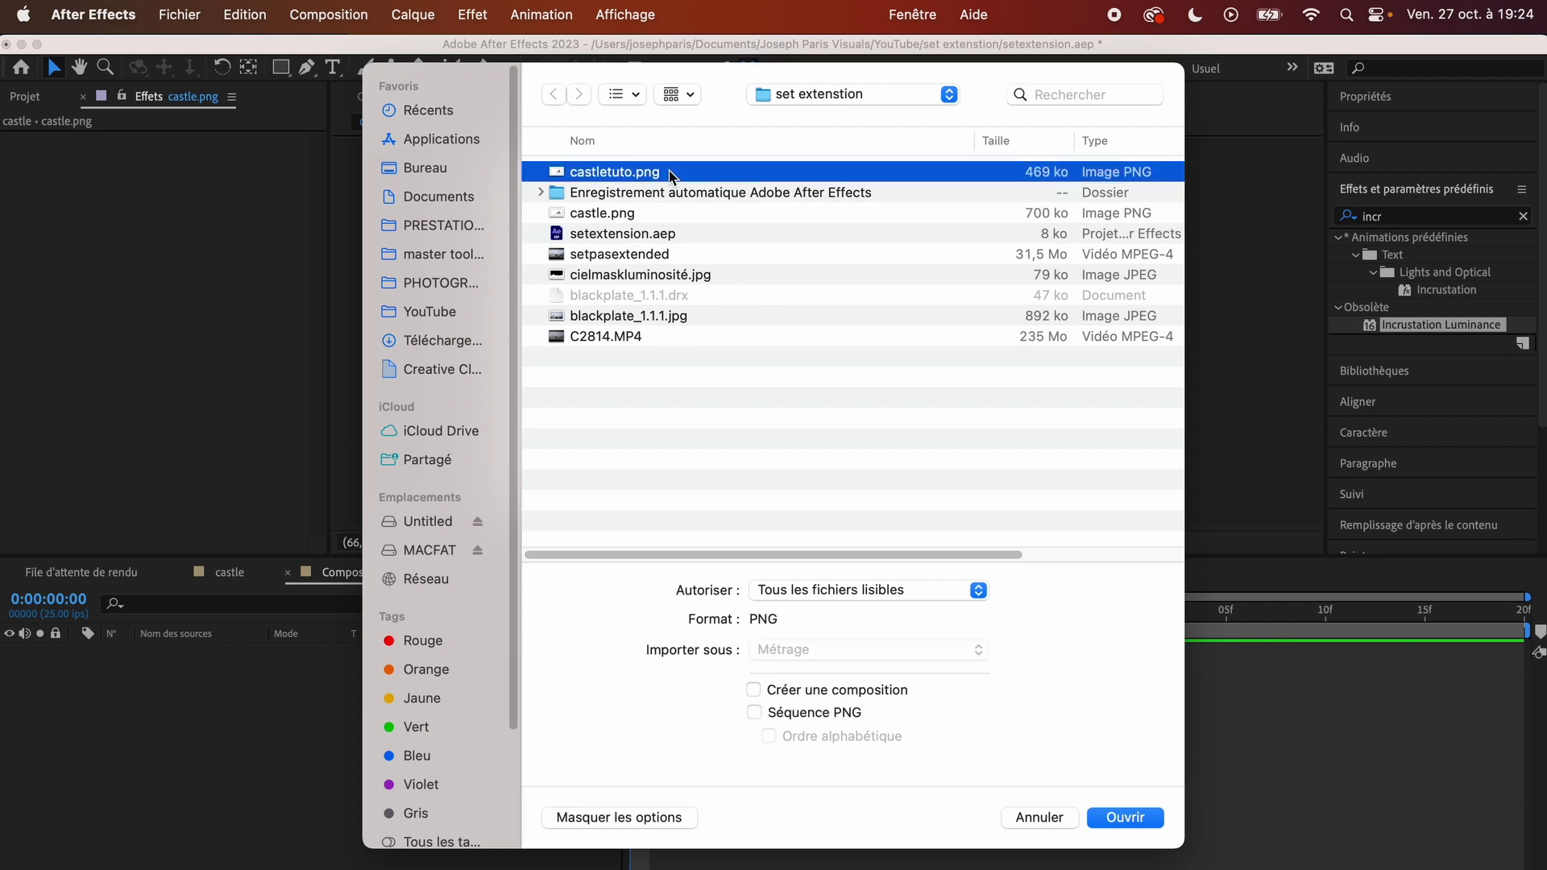
pyautogui.keyDown('super'); pyautogui.click(668, 257); pyautogui.keyUp('super')
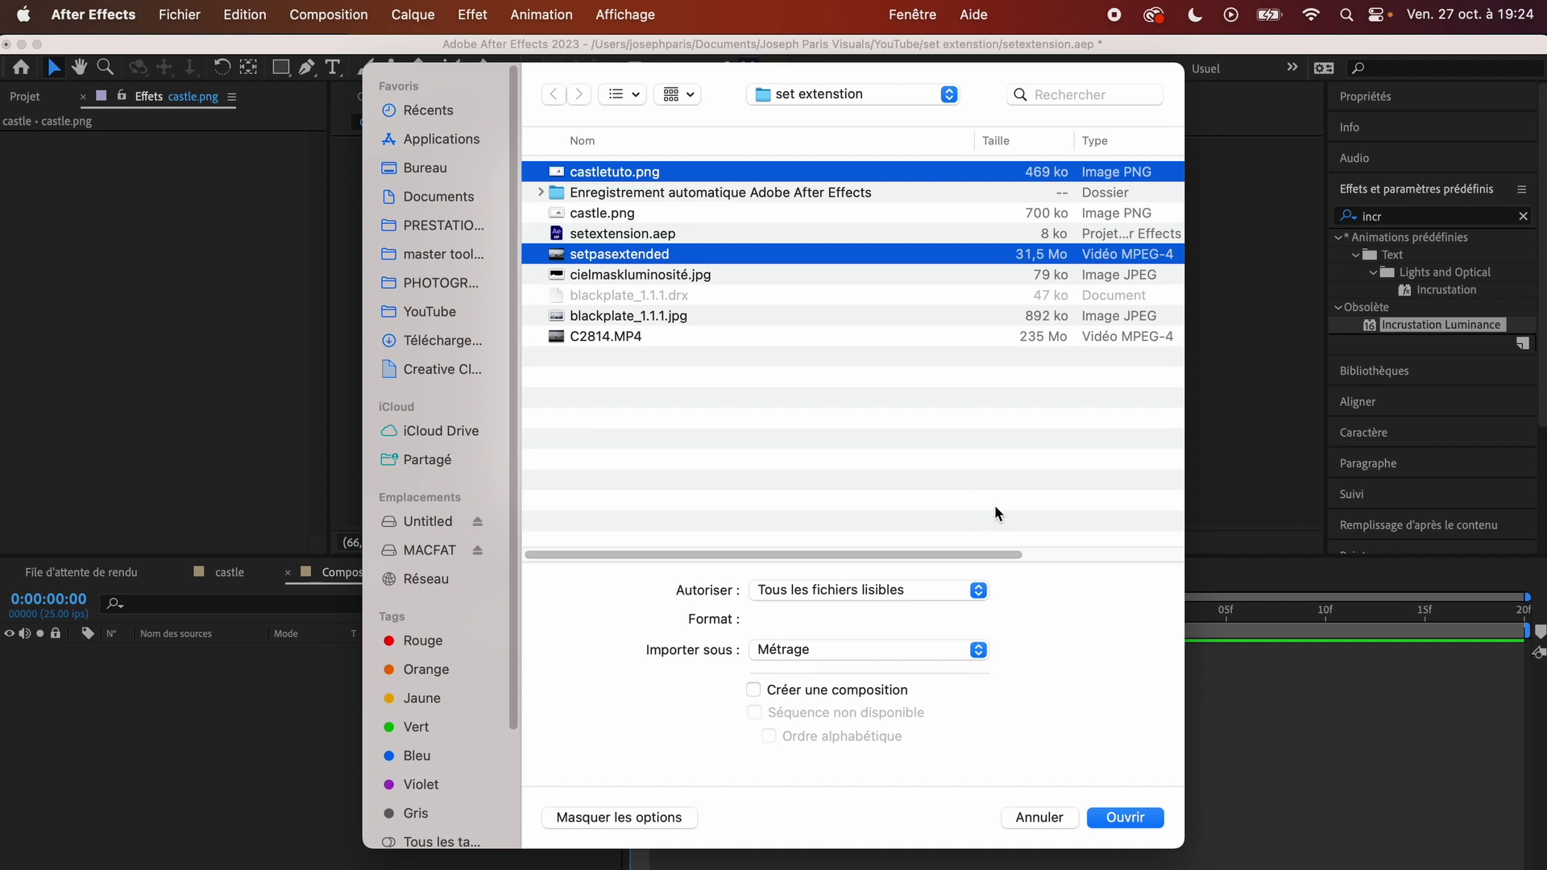
pyautogui.click(1126, 817)
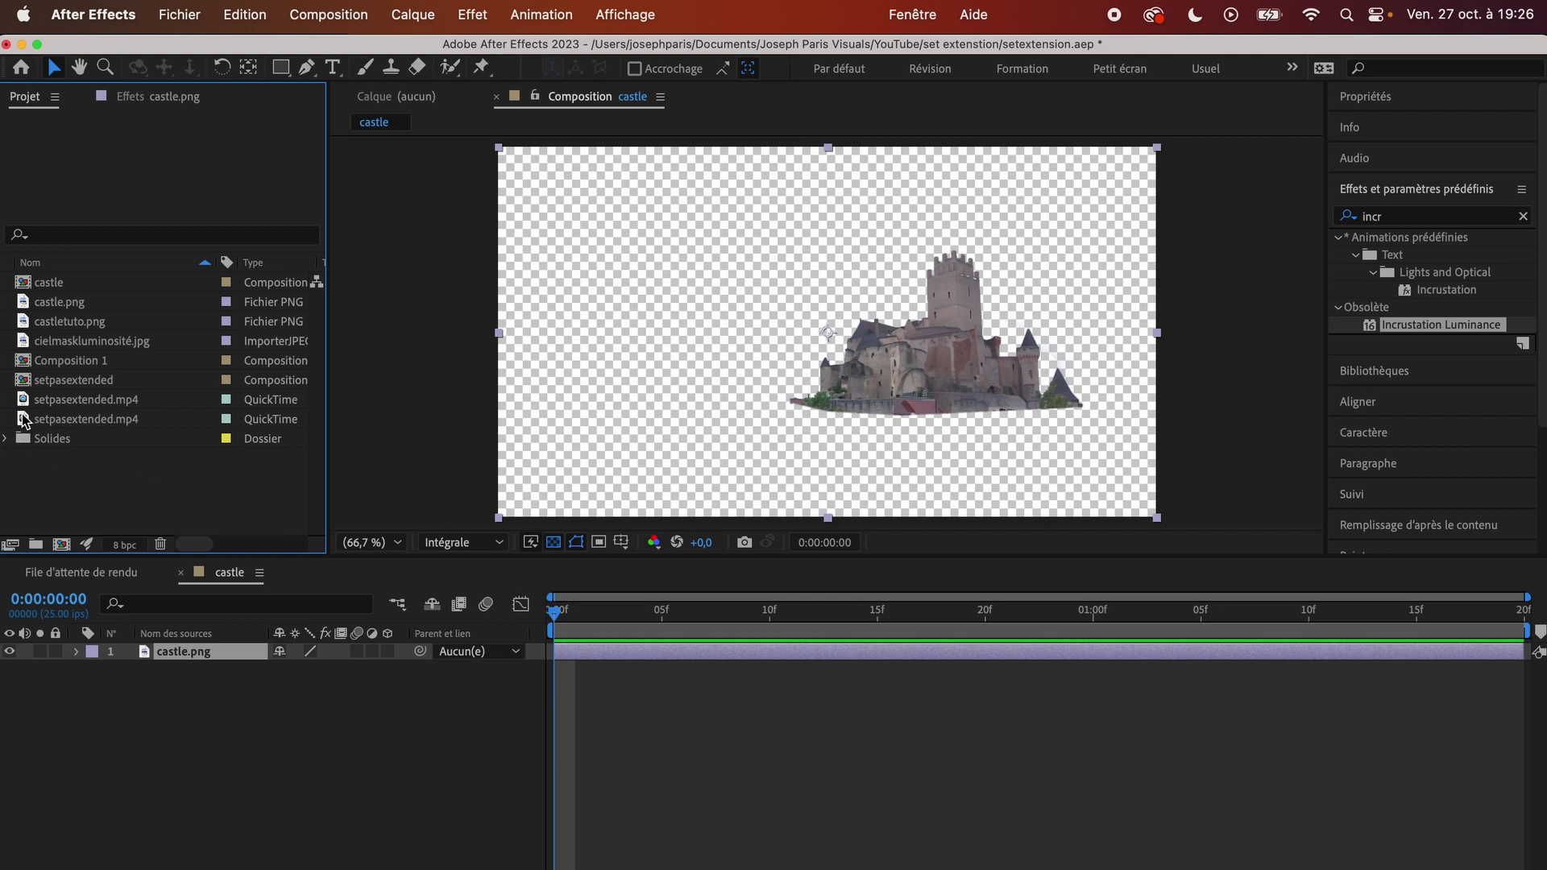
# - Create a composition from the setpasextended.mp4 clip and, at its last frame, add castletuto.png as a layer above the video
pyautogui.click(121, 400)
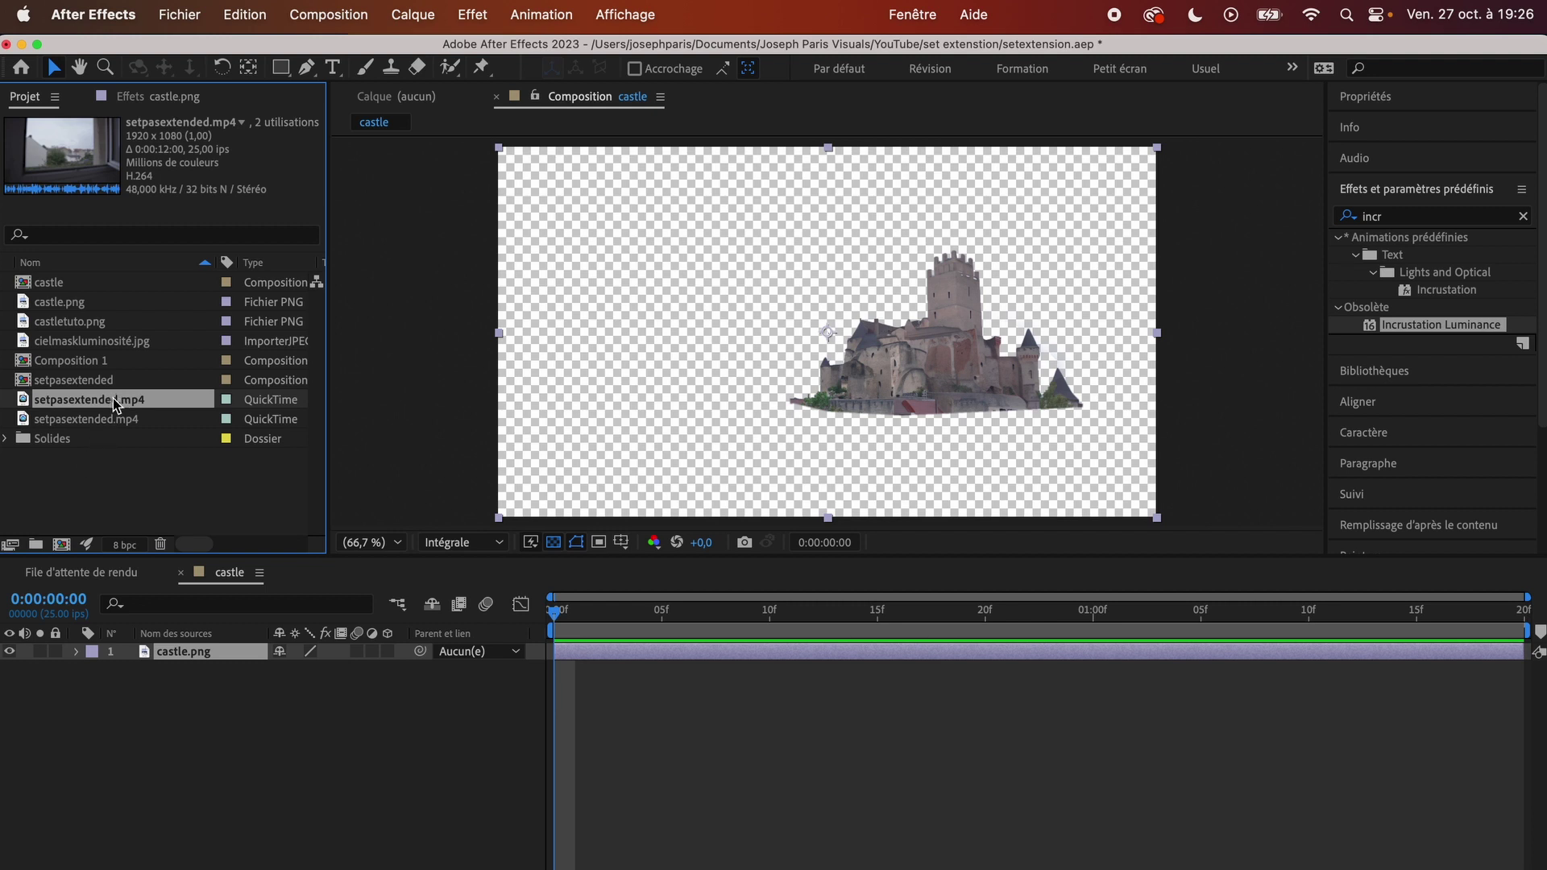
pyautogui.moveTo(113, 398); pyautogui.dragTo(64, 548)
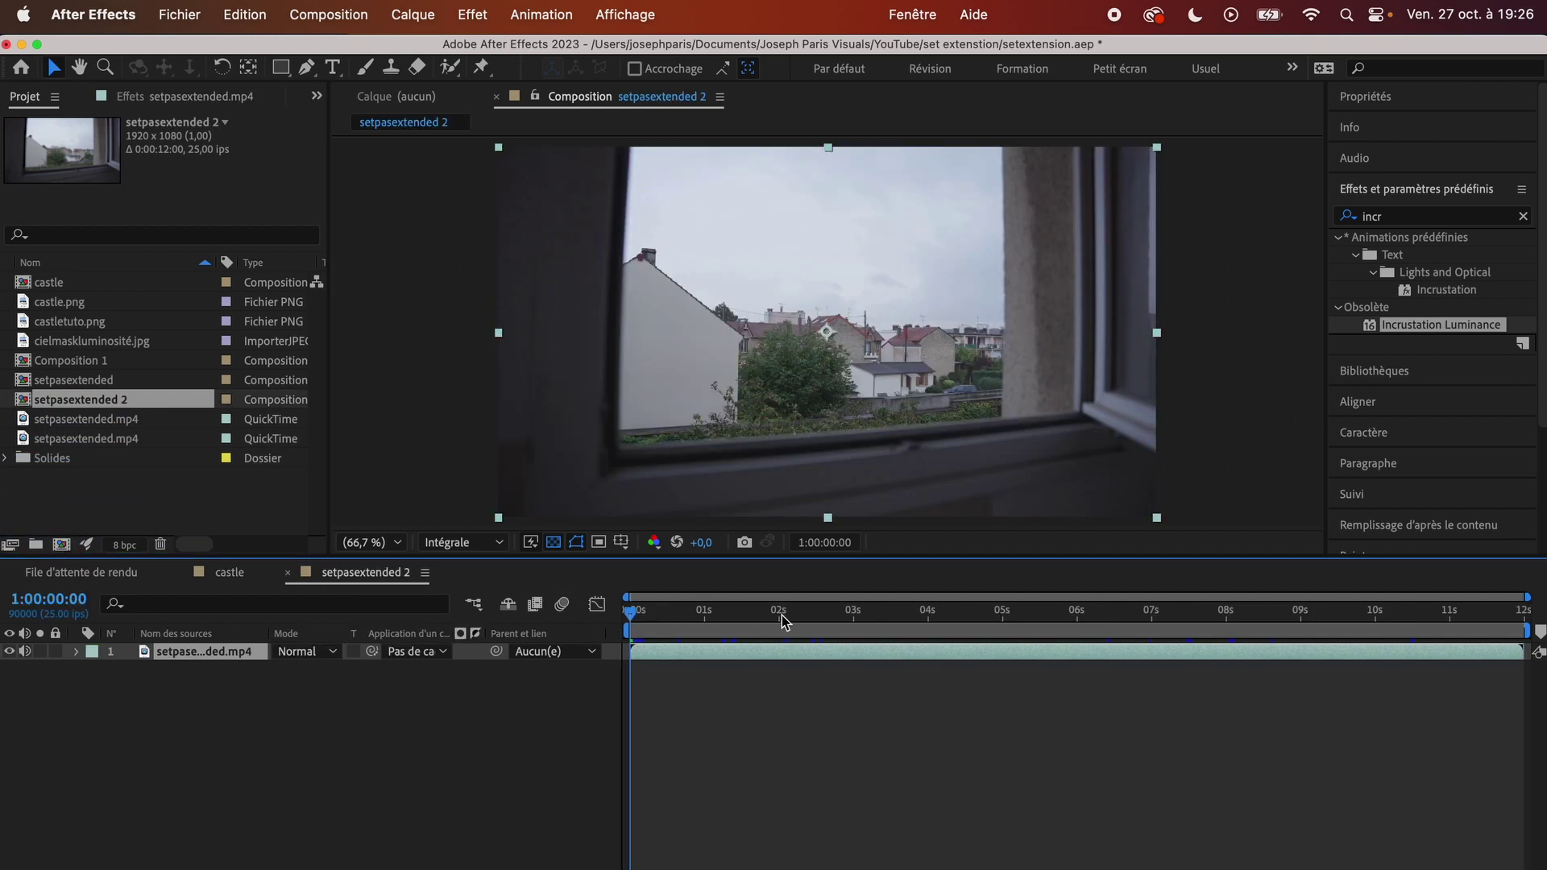
pyautogui.moveTo(830, 612); pyautogui.dragTo(1520, 656)
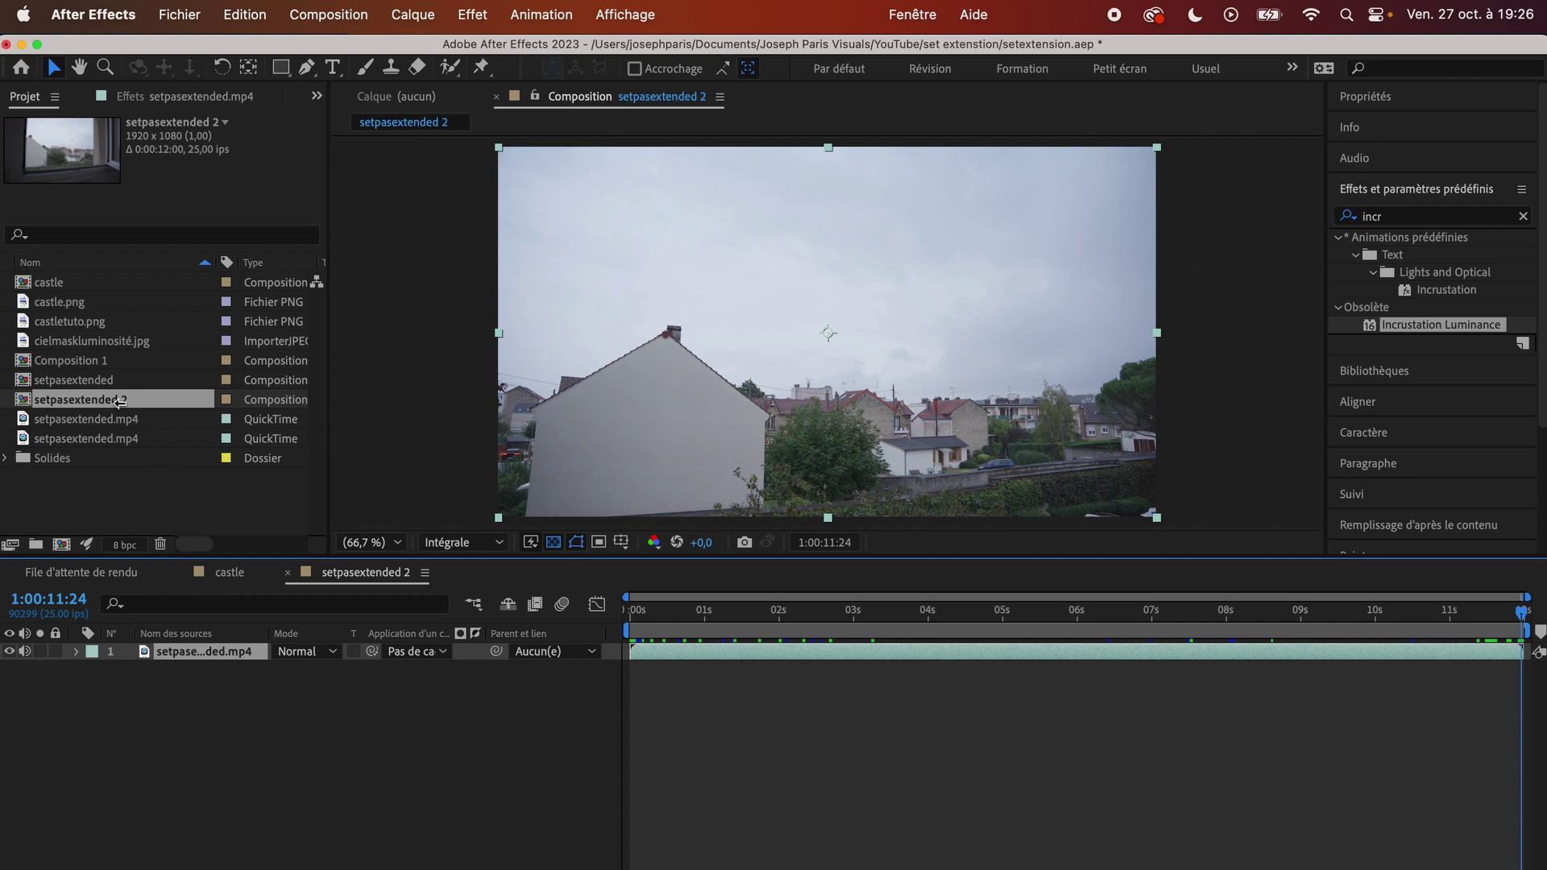
pyautogui.click(85, 323)
pyautogui.moveTo(84, 326); pyautogui.dragTo(184, 651)
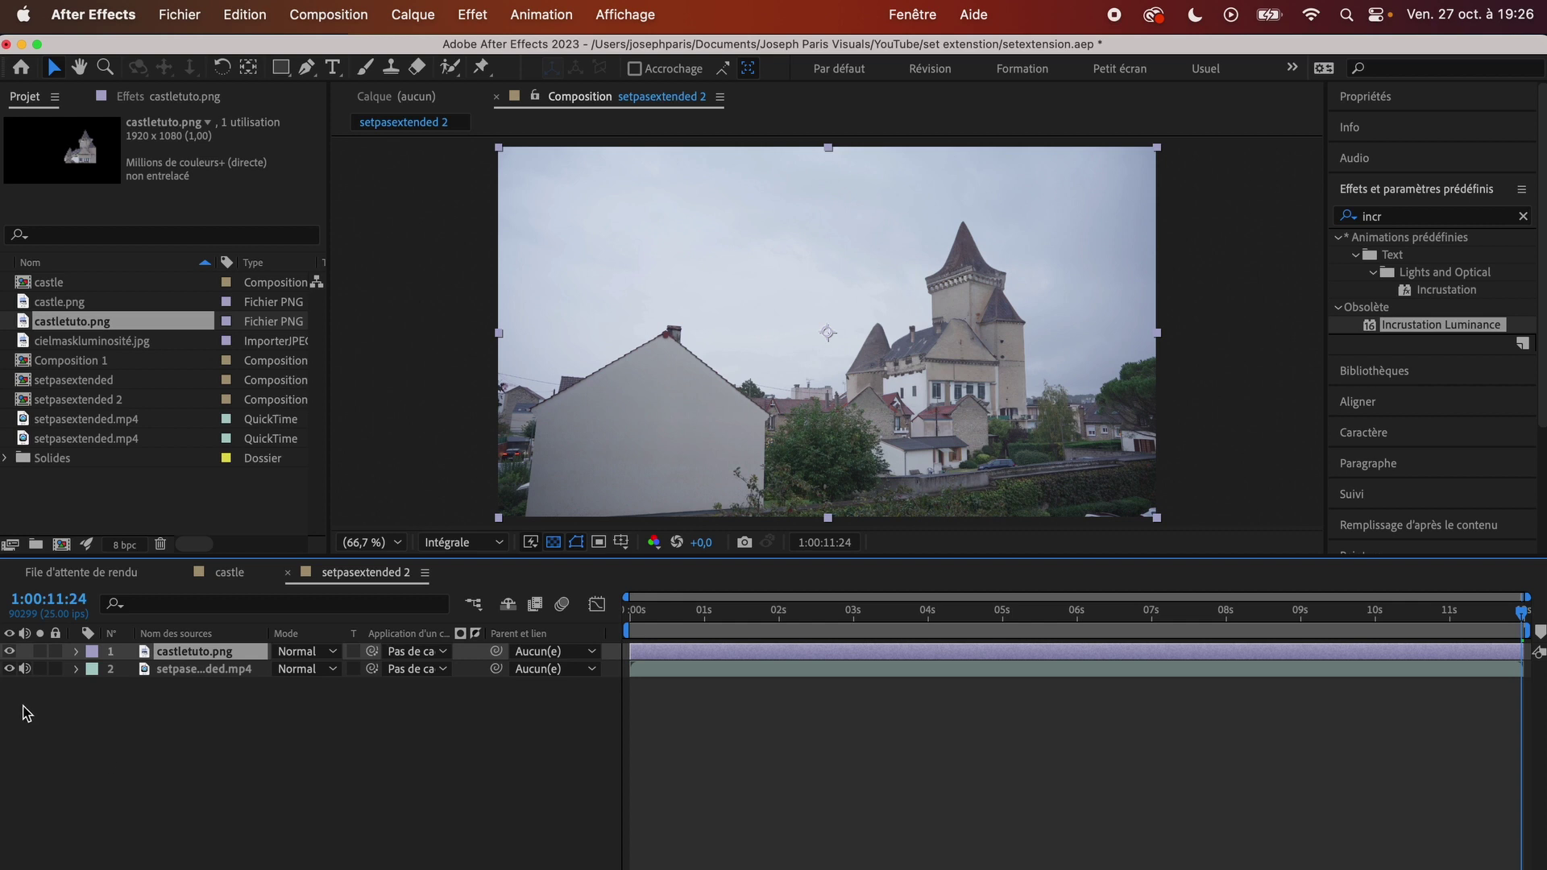
# - Hide the castletuto.png layer and run the 3D Camera Tracker on the setpasextended.mp4 layer
pyautogui.click(9, 668)
pyautogui.click(9, 651)
pyautogui.click(187, 673)
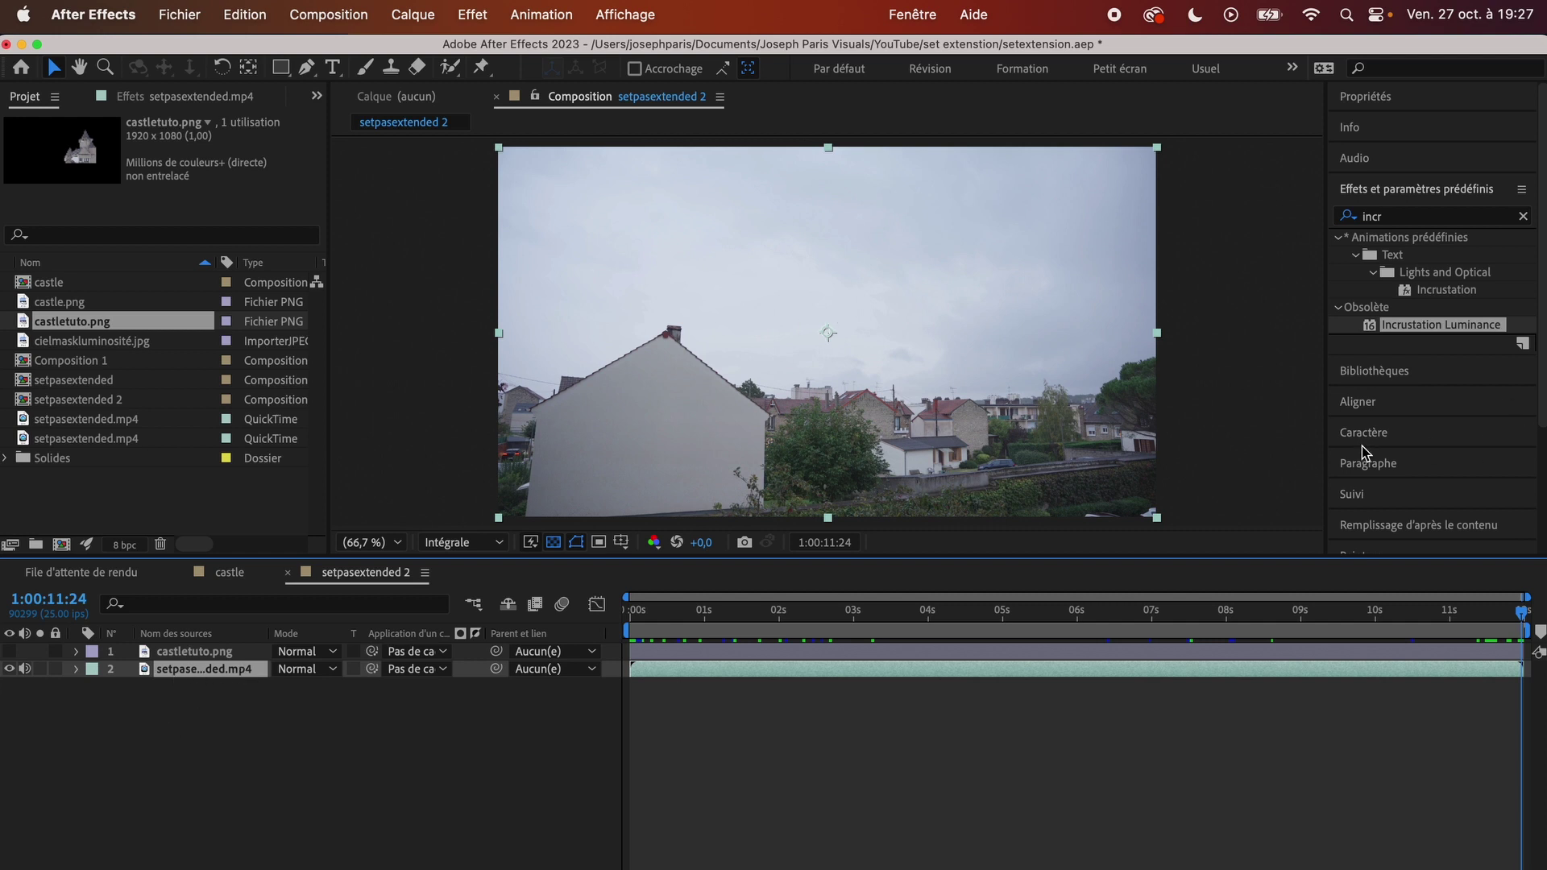
pyautogui.click(1362, 494)
pyautogui.click(1406, 380)
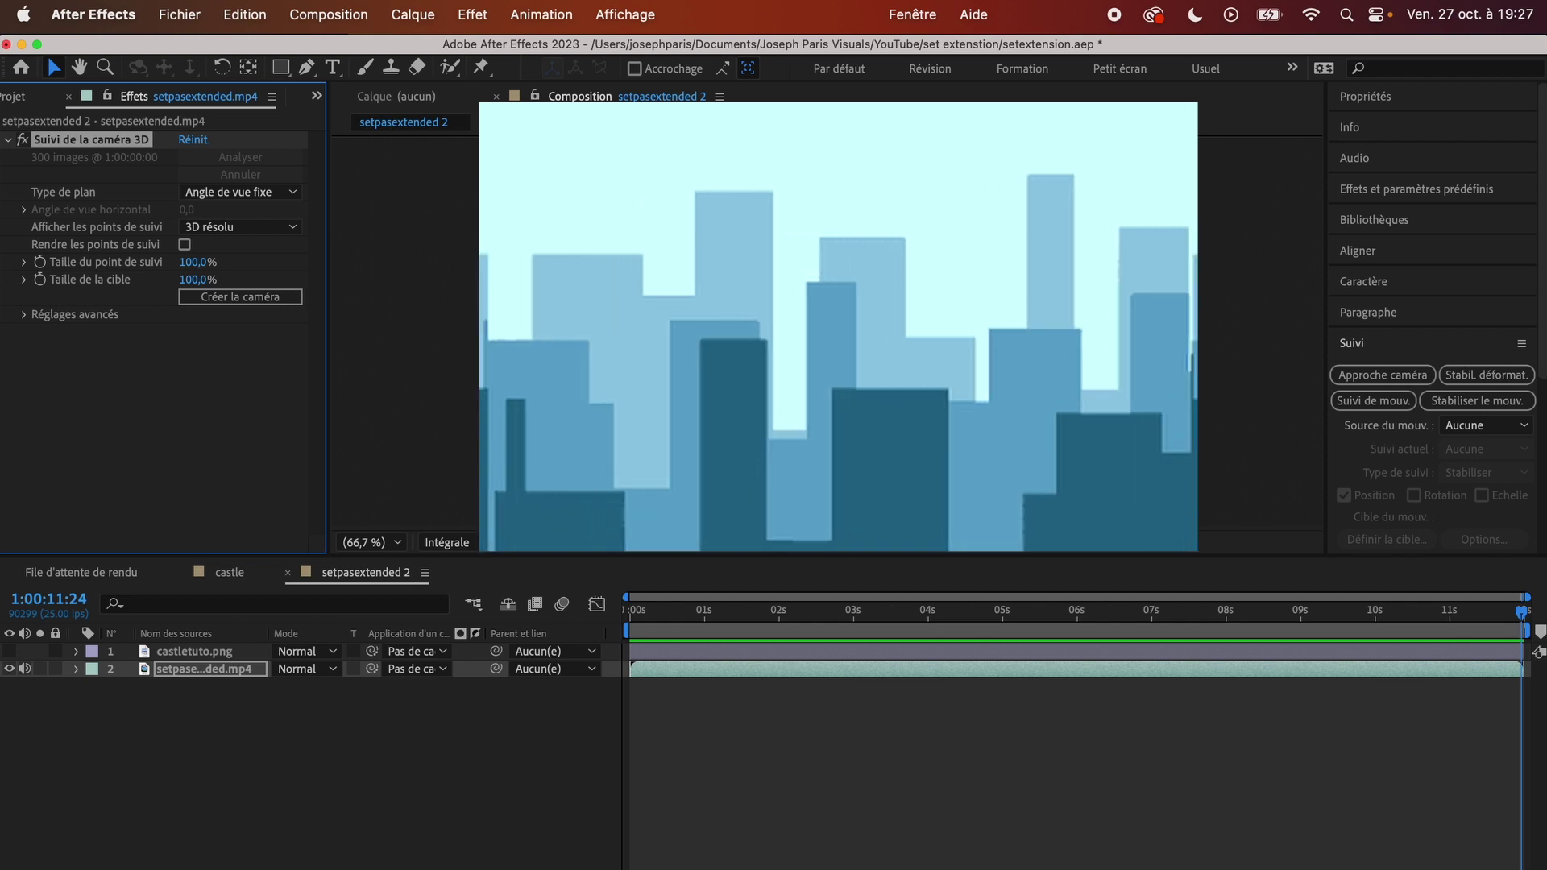
pyautogui.press('space')
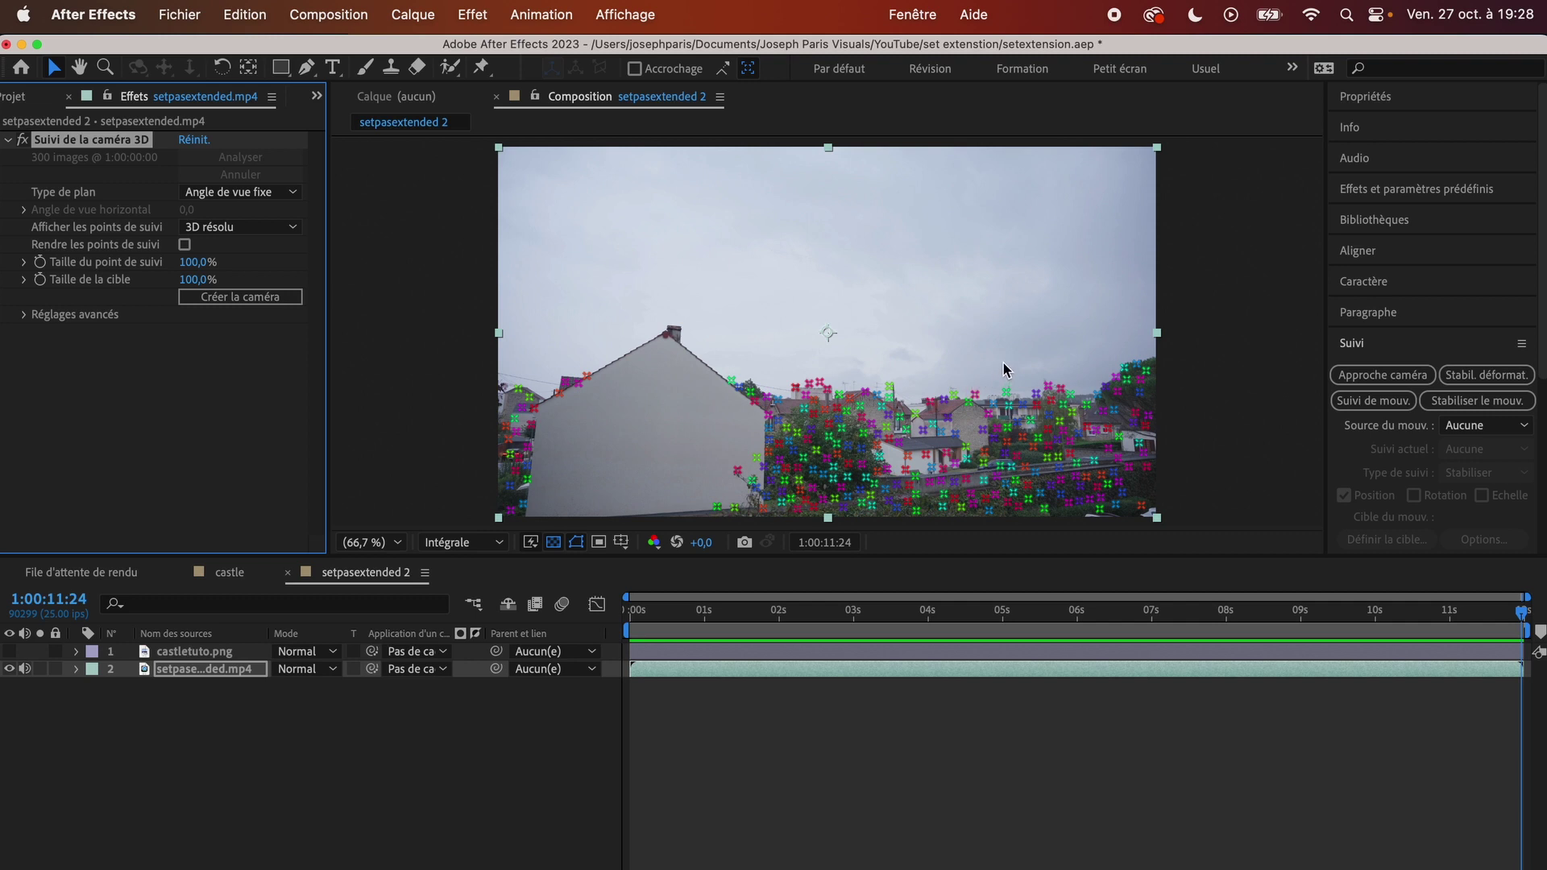
# - Create a null and camera from the group of track points on the houses where the castle stands
pyautogui.click(980, 371)
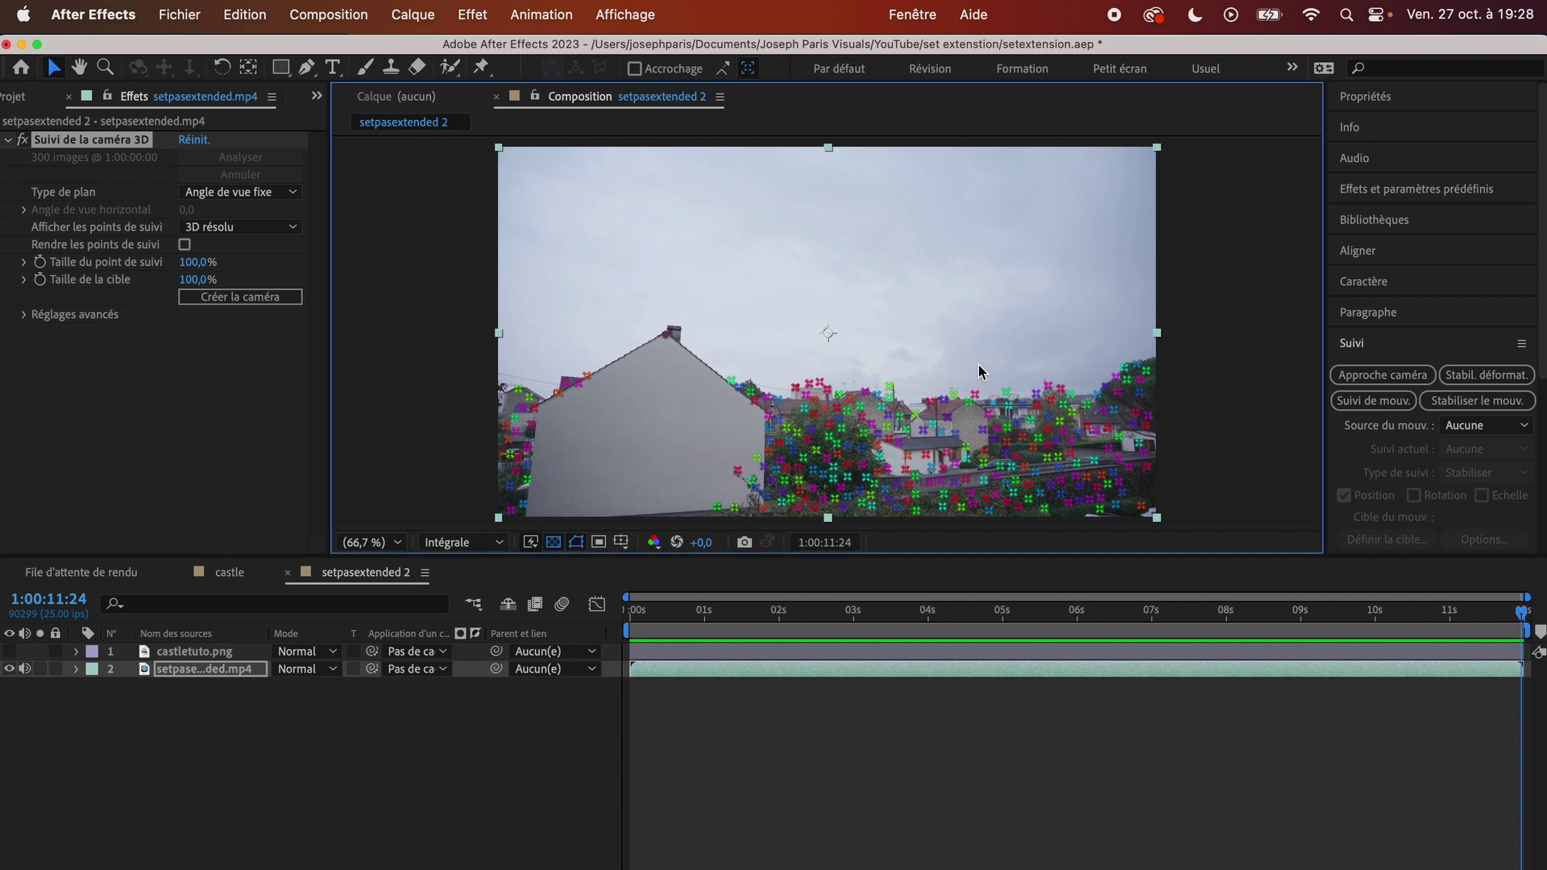
pyautogui.rightClick(969, 375)
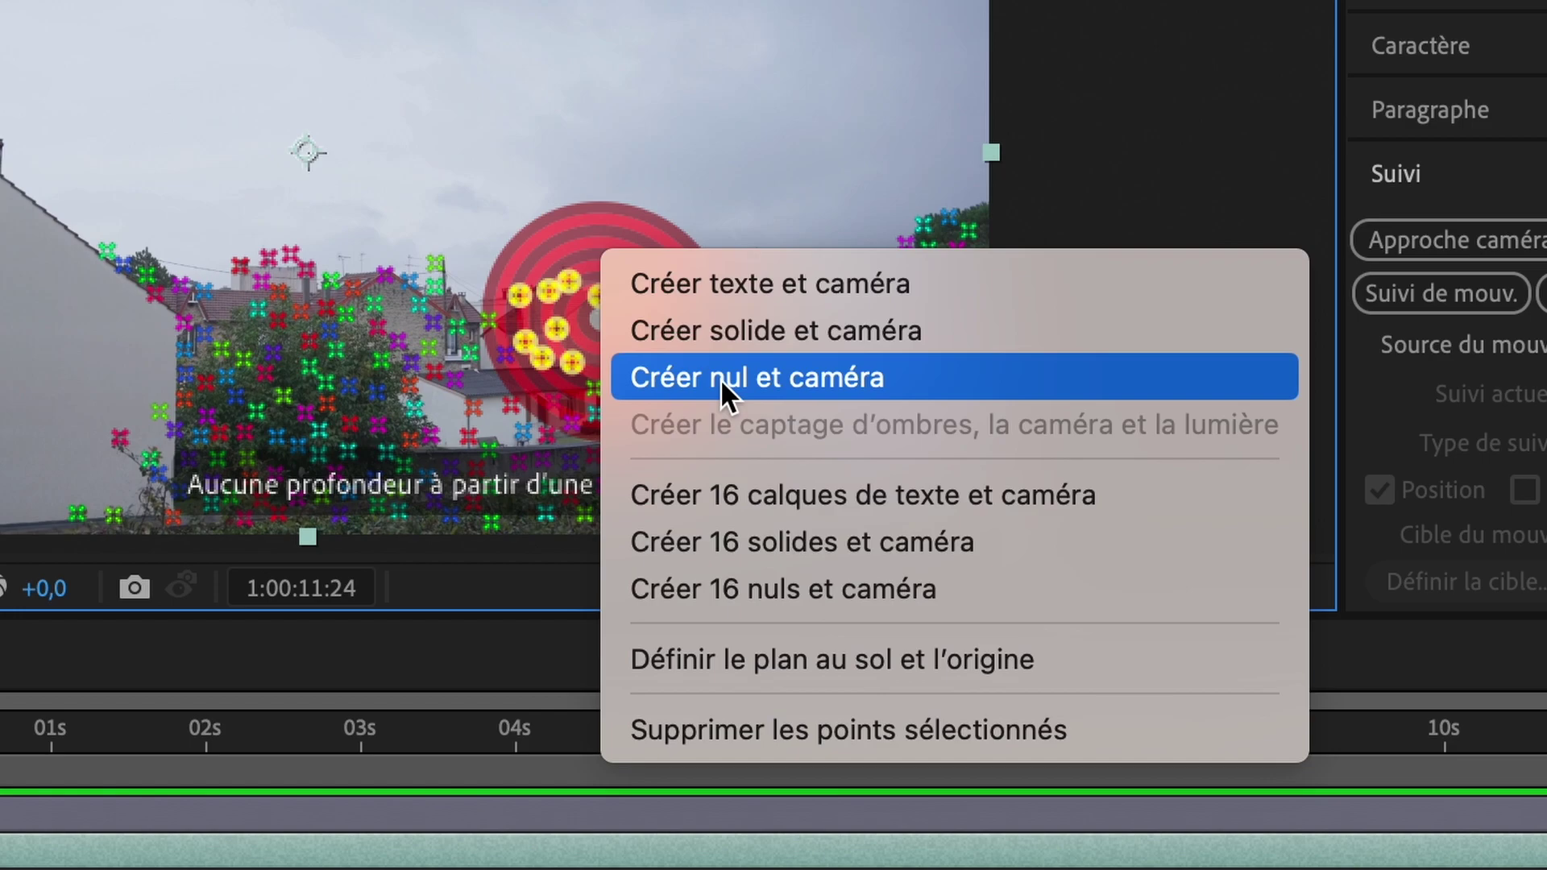
pyautogui.click(721, 378)
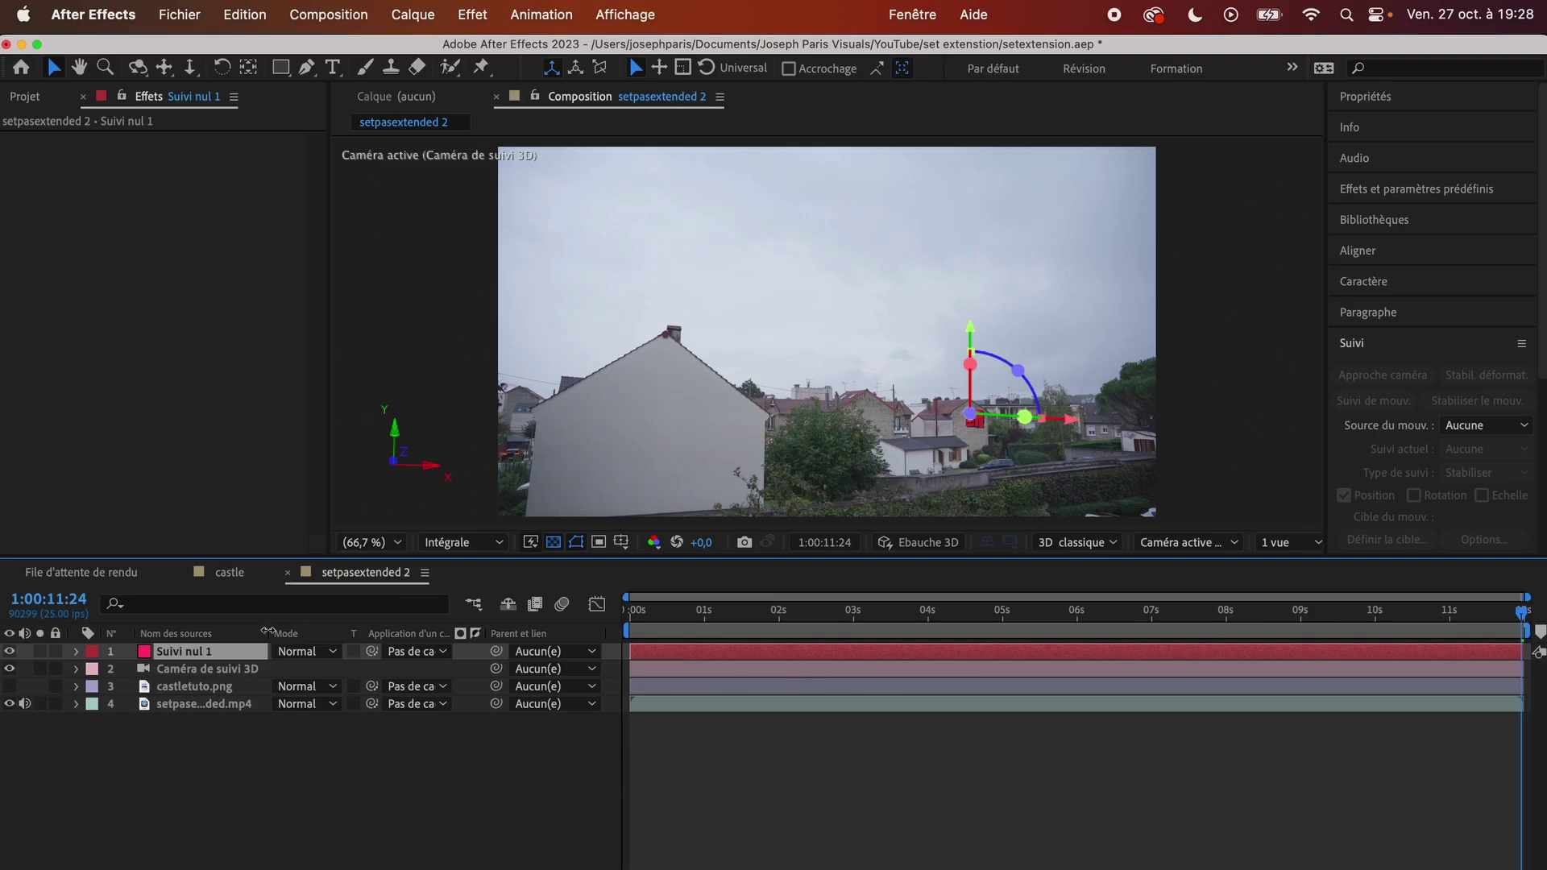
pyautogui.moveTo(1523, 623)
pyautogui.mouseDown()
pyautogui.moveTo(801, 674)
pyautogui.moveTo(1320, 645)
pyautogui.moveTo(1539, 604)
pyautogui.mouseUp()
# - Show the castletuto.png layer again, display the layer switches and make castletuto.png a 3D layer
pyautogui.click(1047, 686)
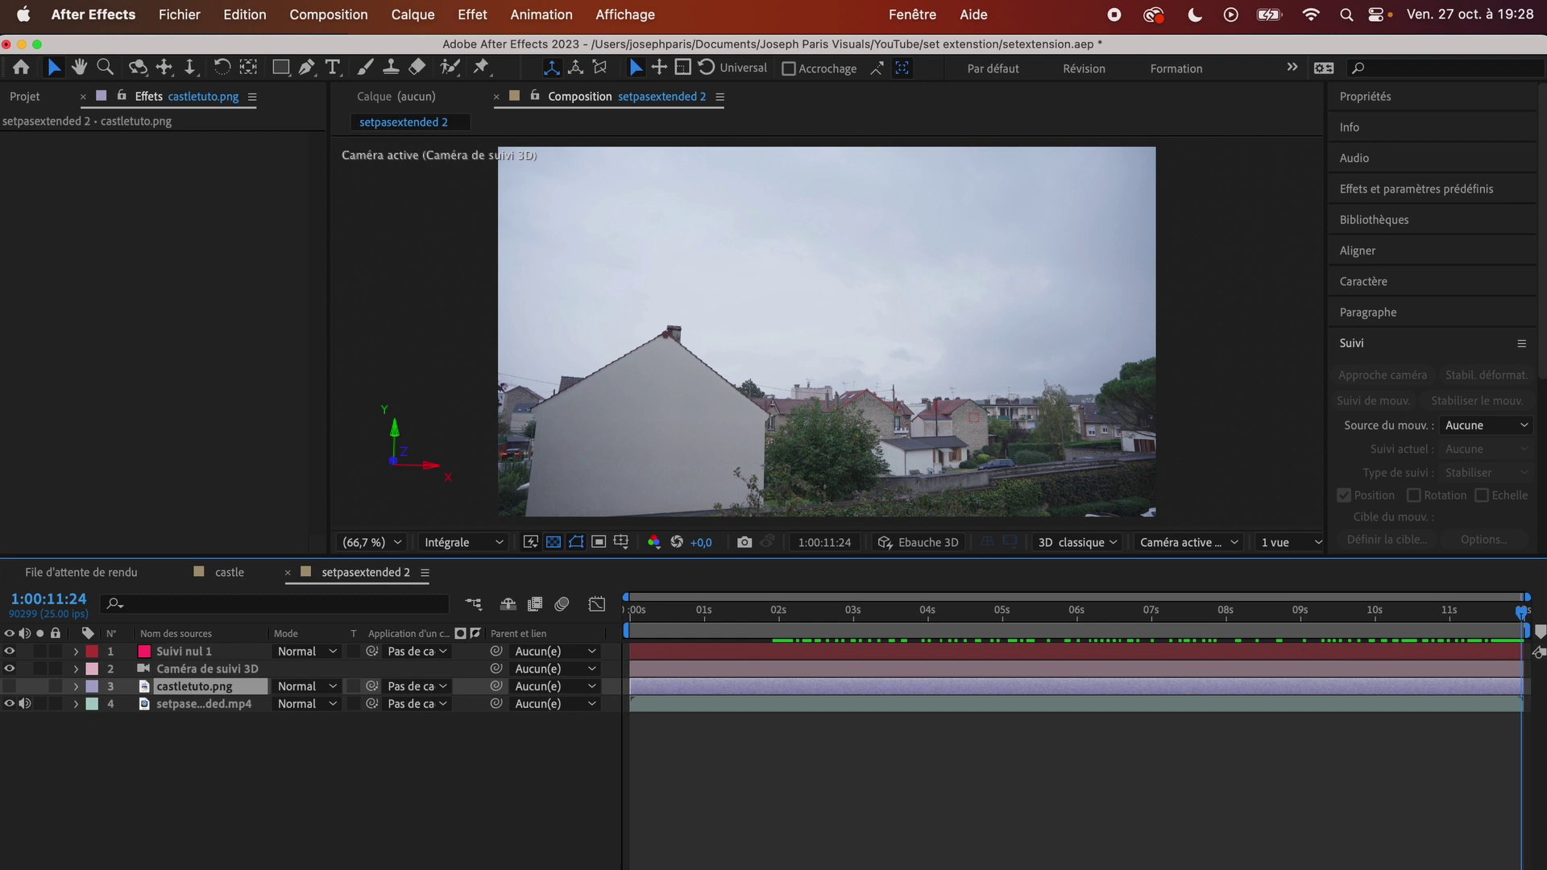
pyautogui.press('F4')
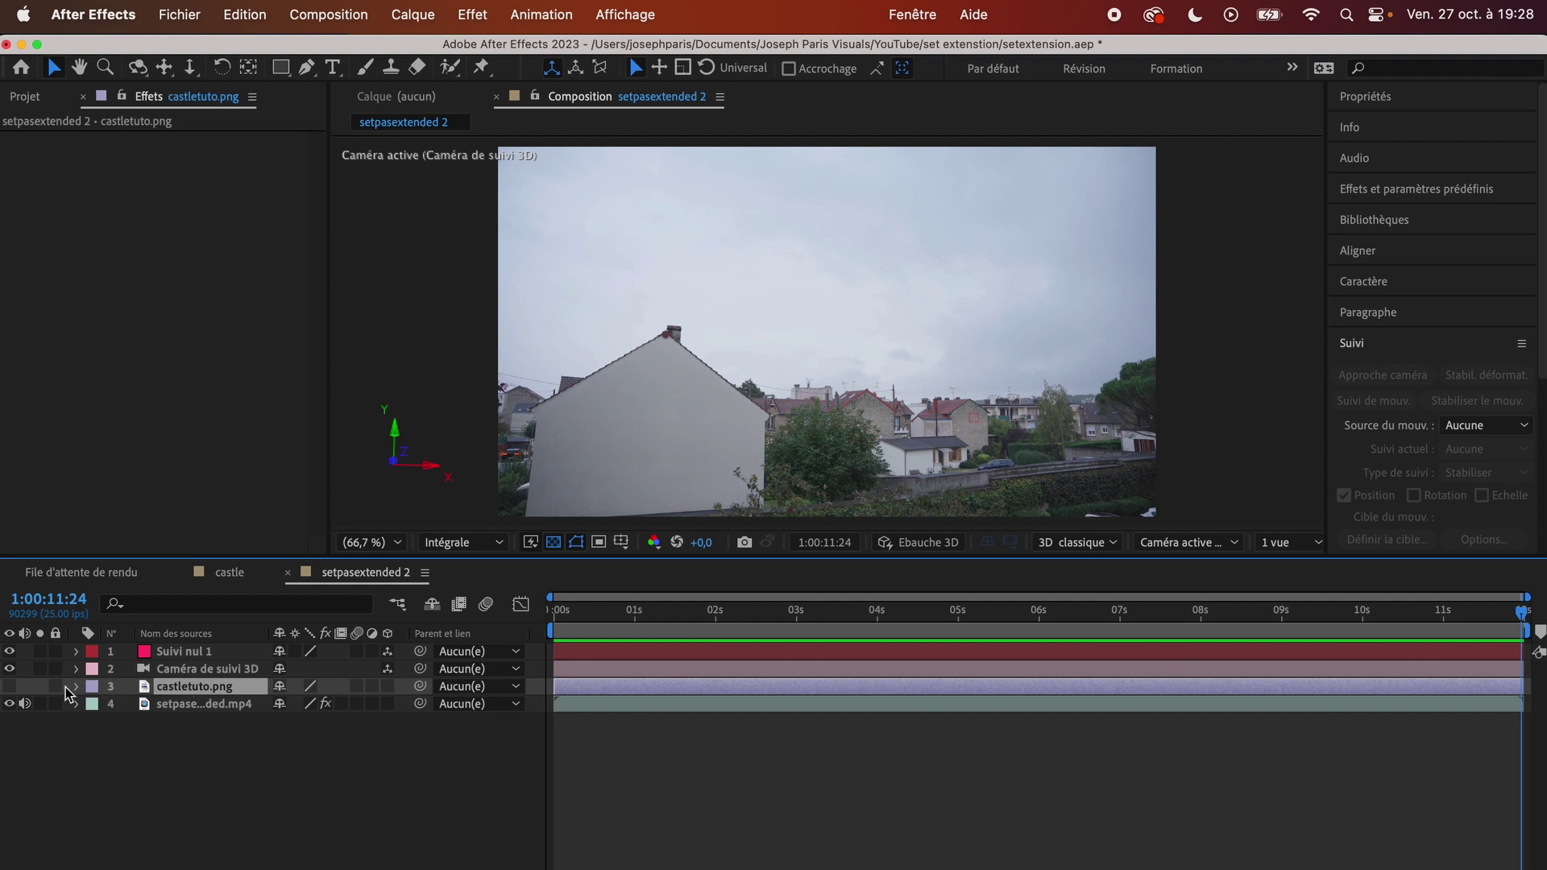
pyautogui.click(9, 686)
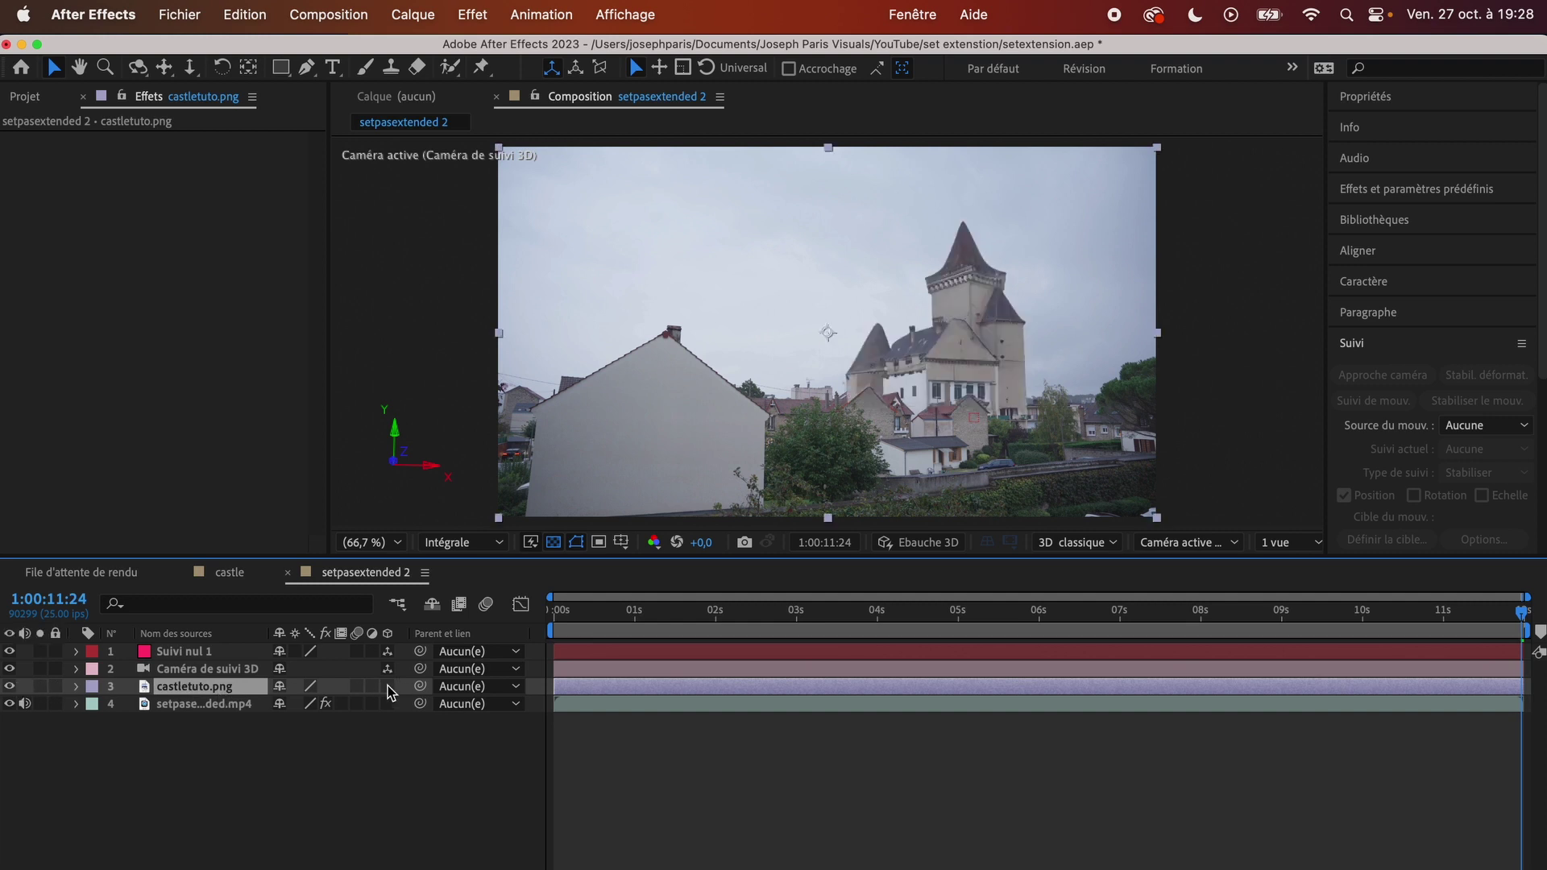
pyautogui.click(184, 652)
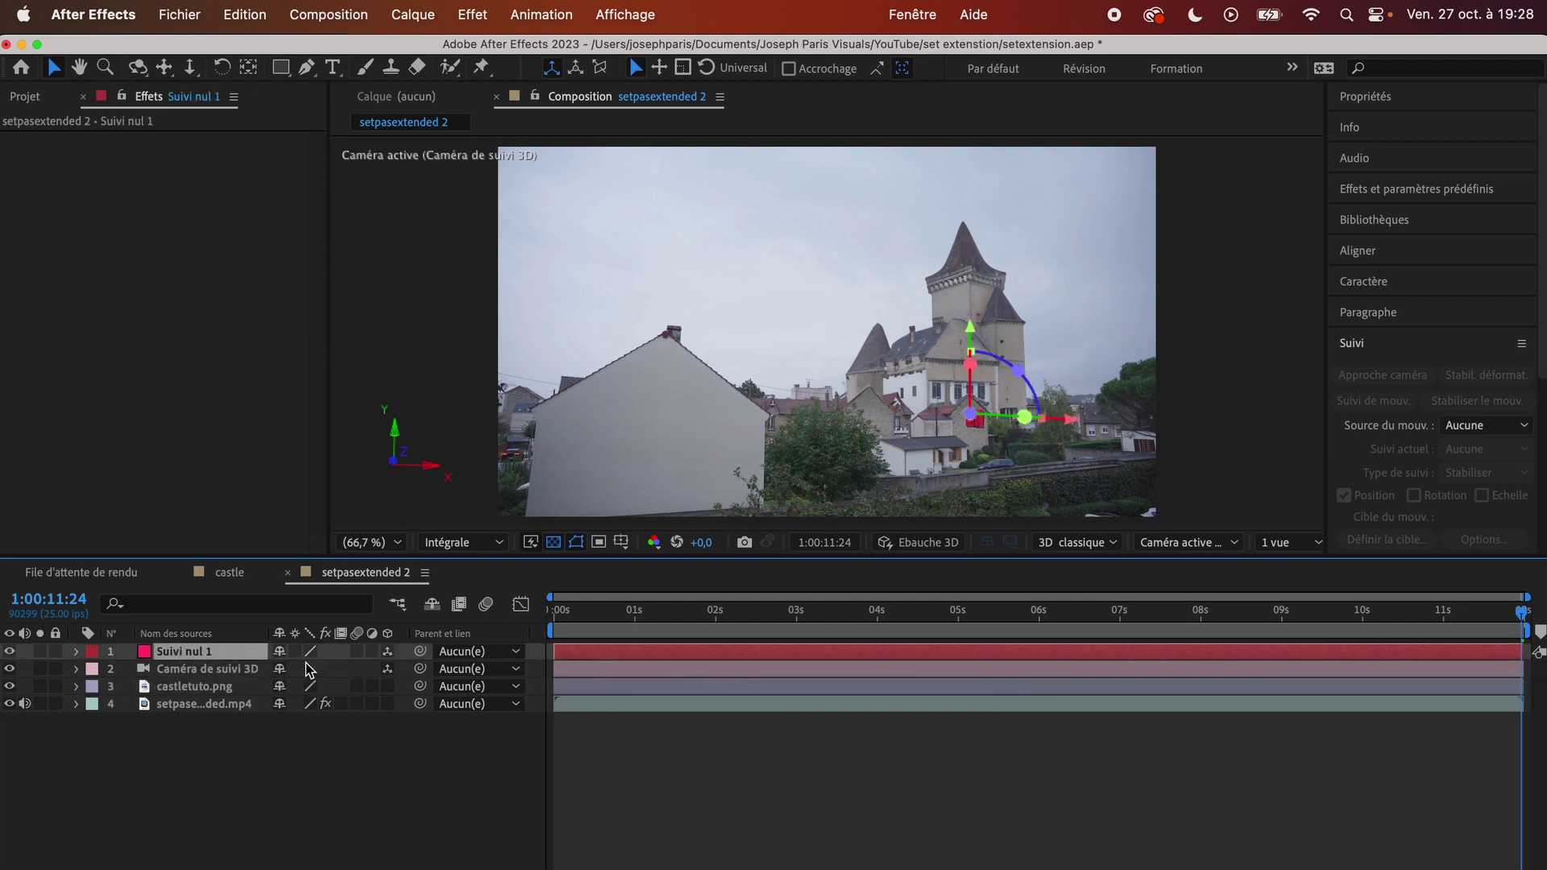
pyautogui.click(388, 686)
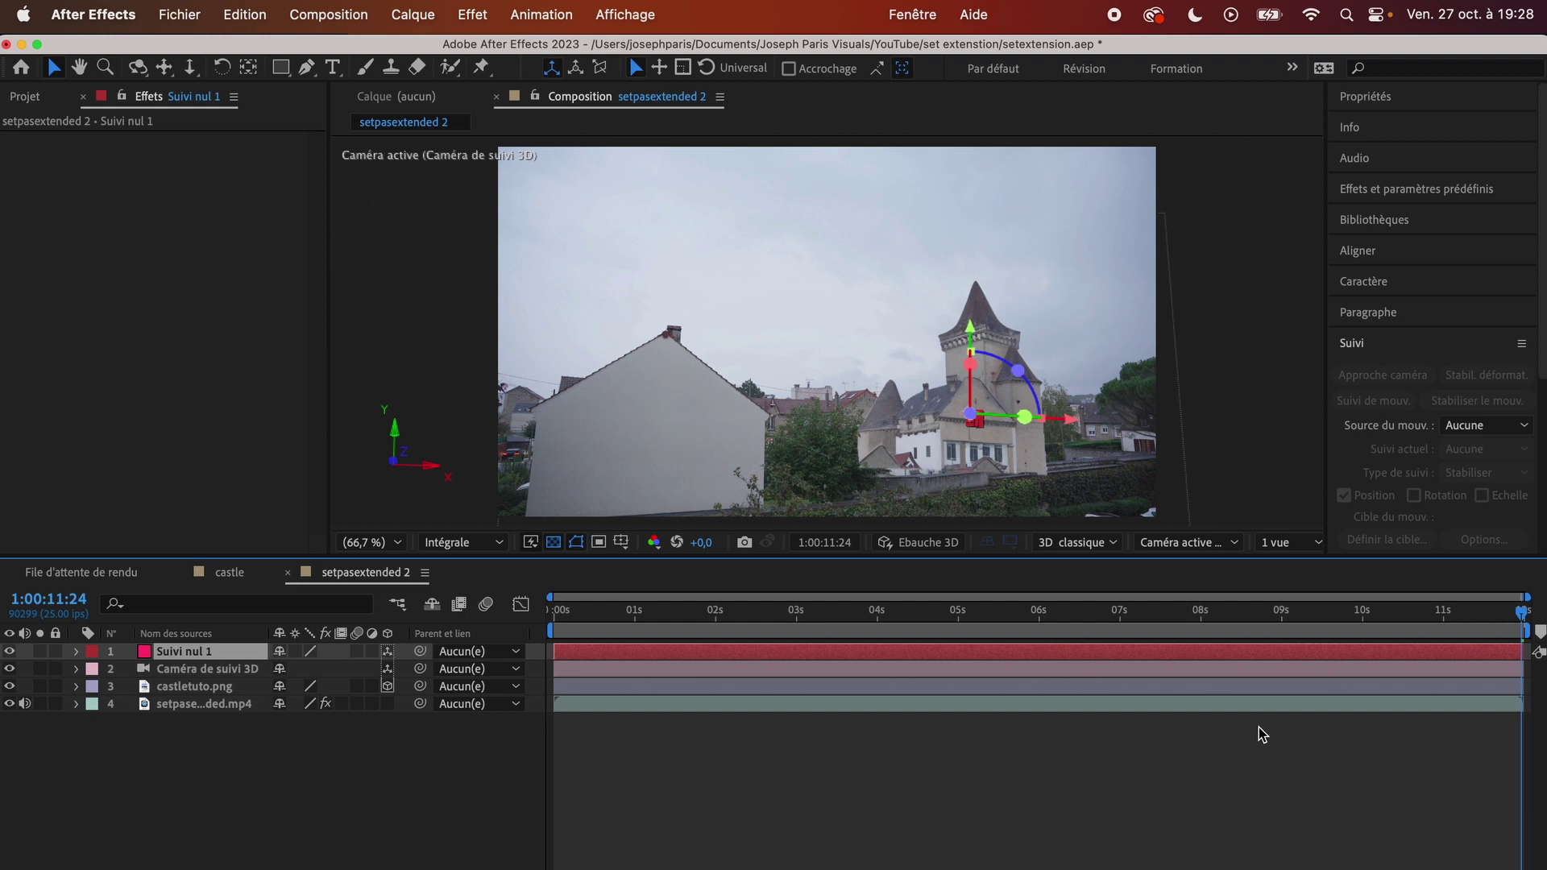
# - Raise the Suivi nul 1 null slightly, reposition the castletuto.png layer so the castle sits behind the houses, and deselect everything
pyautogui.moveTo(977, 325); pyautogui.dragTo(970, 304)
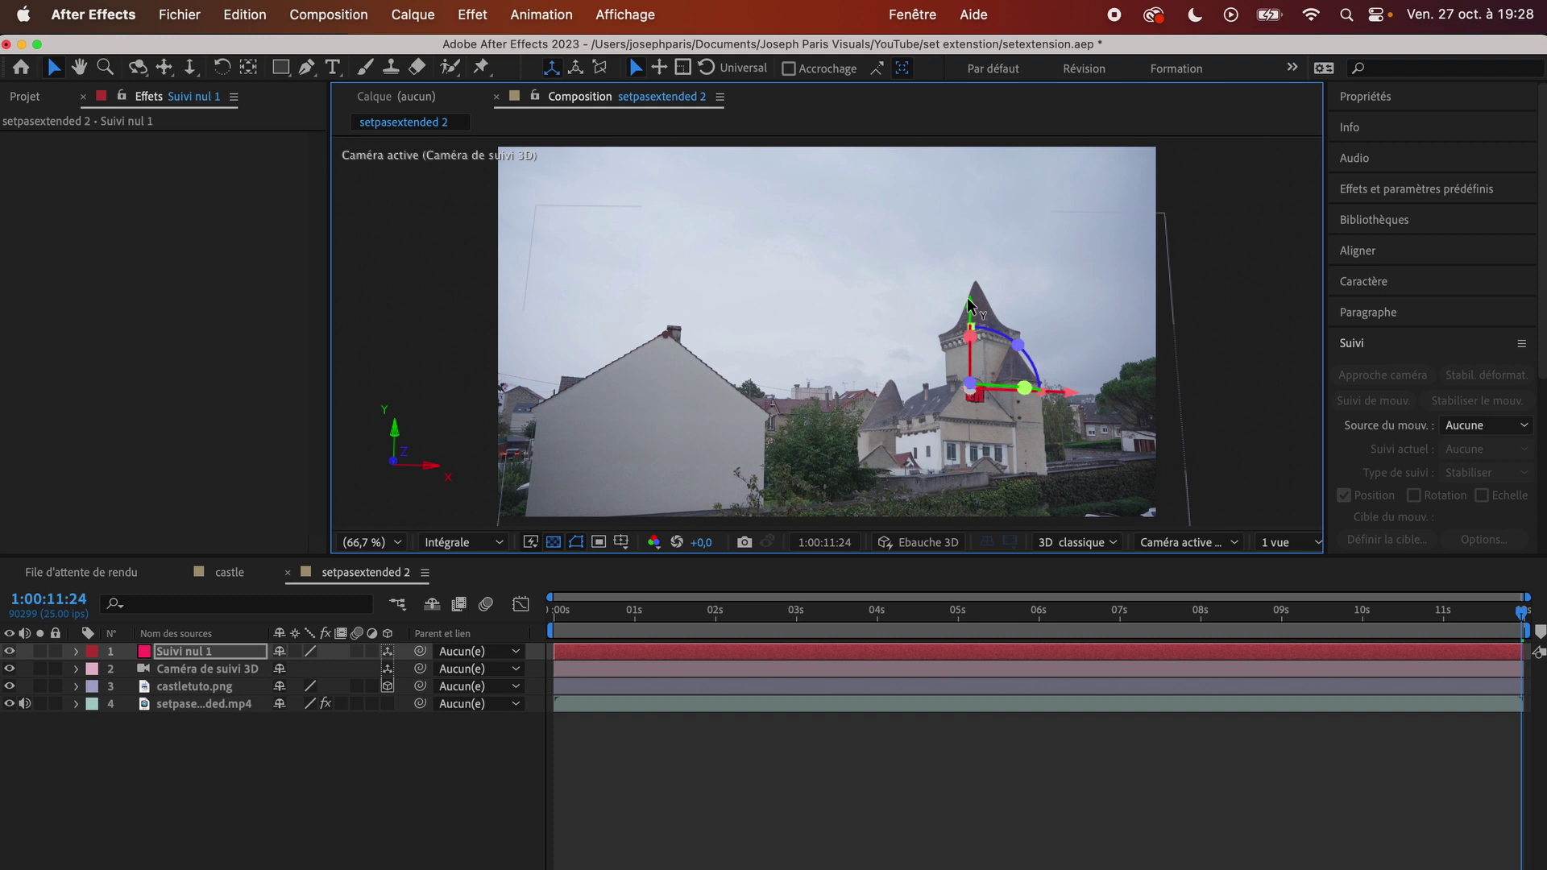
pyautogui.click(970, 305)
pyautogui.moveTo(840, 318); pyautogui.dragTo(842, 235)
pyautogui.moveTo(900, 329); pyautogui.dragTo(921, 336)
pyautogui.moveTo(838, 270); pyautogui.dragTo(834, 256)
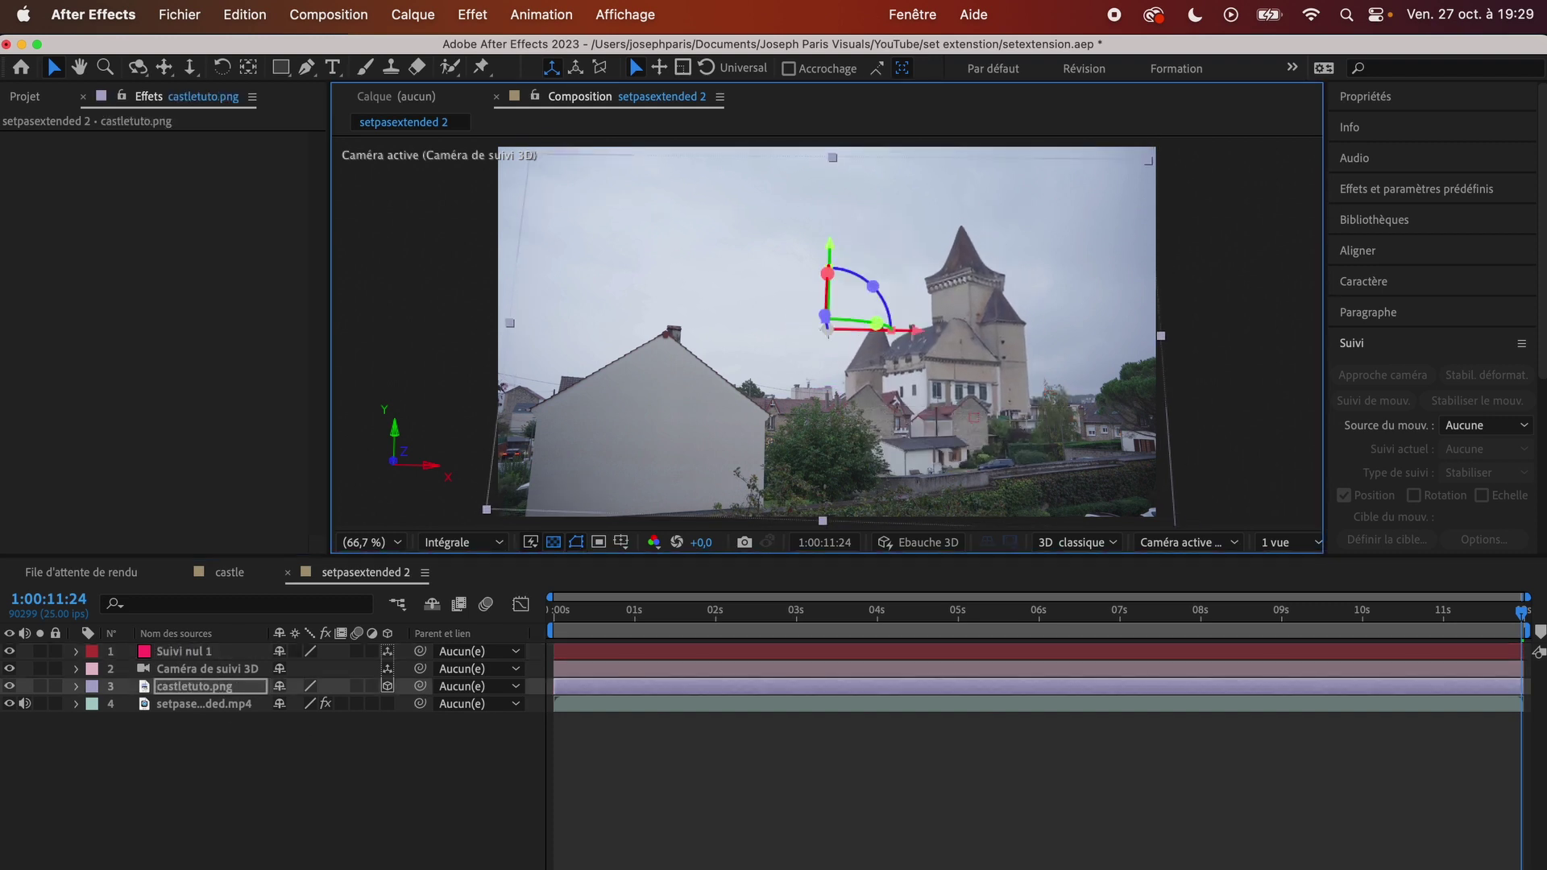
pyautogui.press('F2')
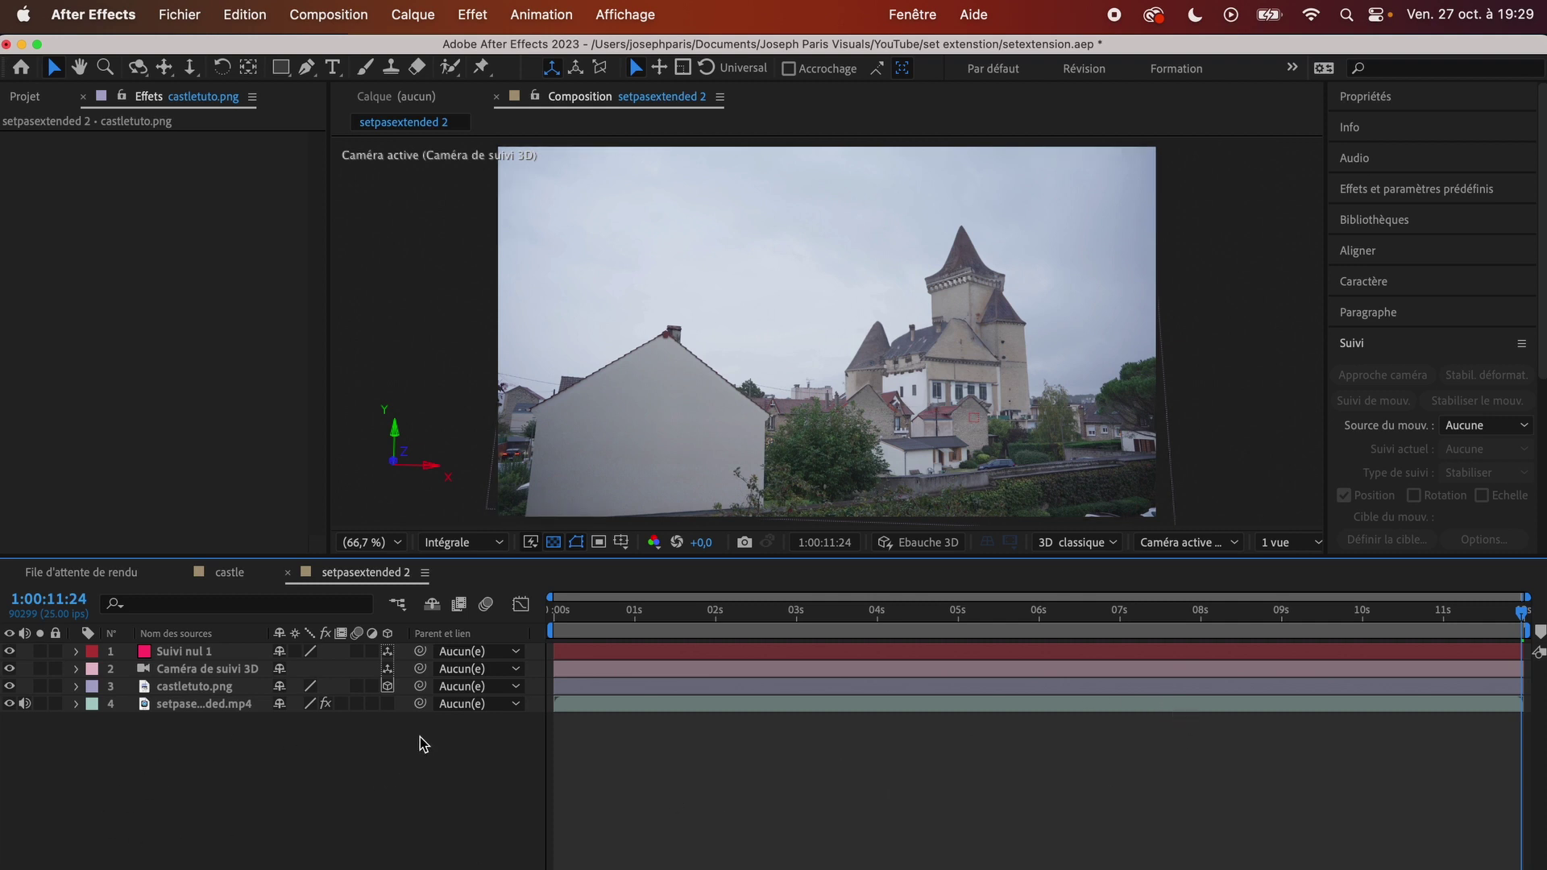
# - Parent the castletuto.png layer to the Suivi nul 1 layer
pyautogui.click(223, 684)
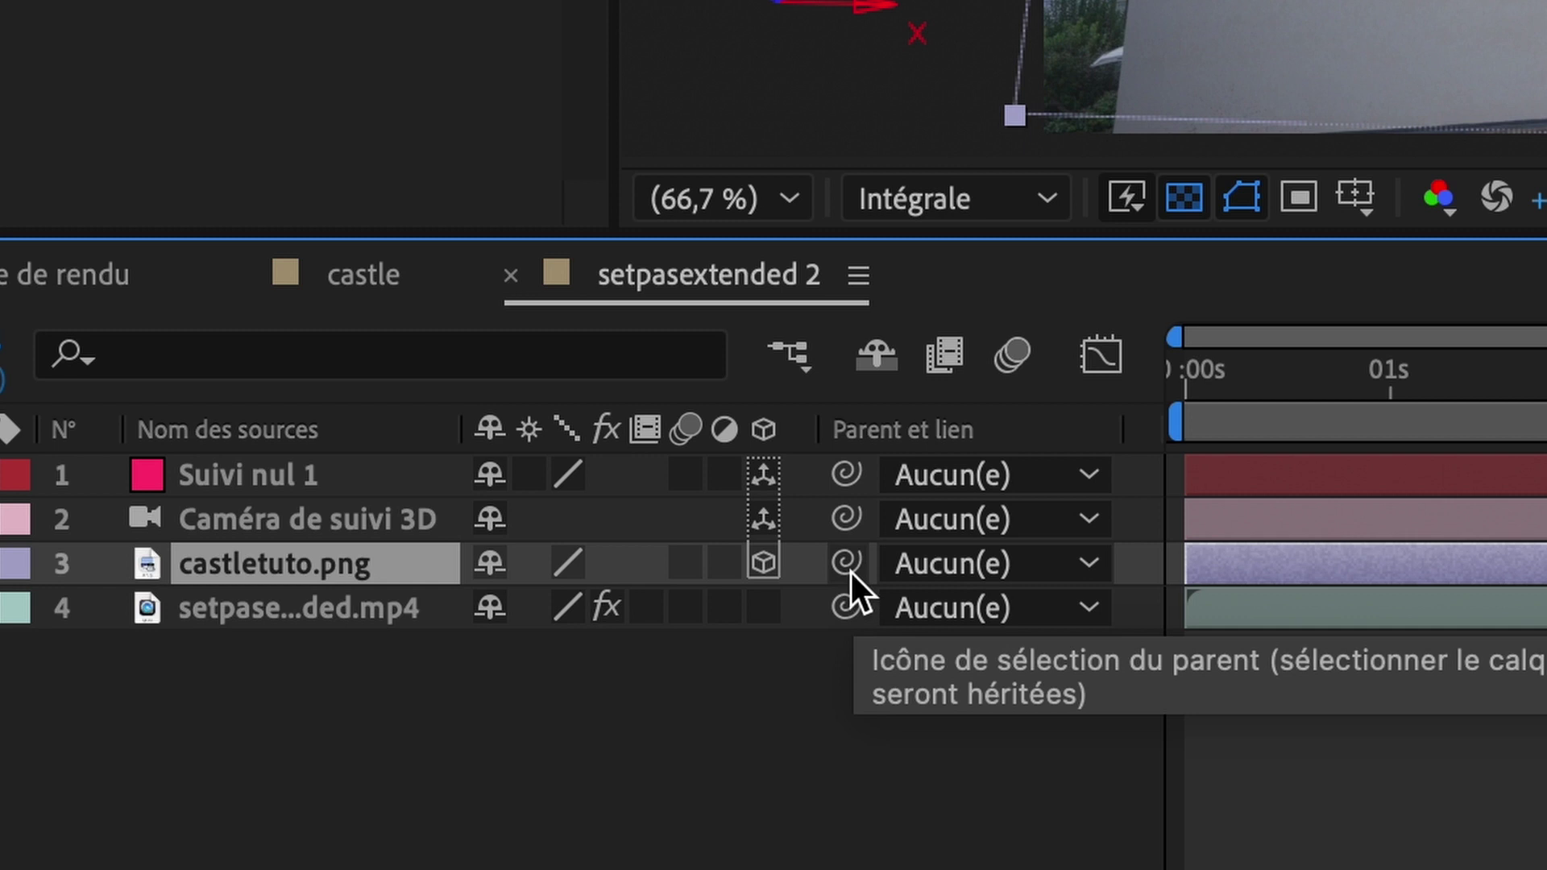
pyautogui.moveTo(850, 569); pyautogui.dragTo(374, 482)
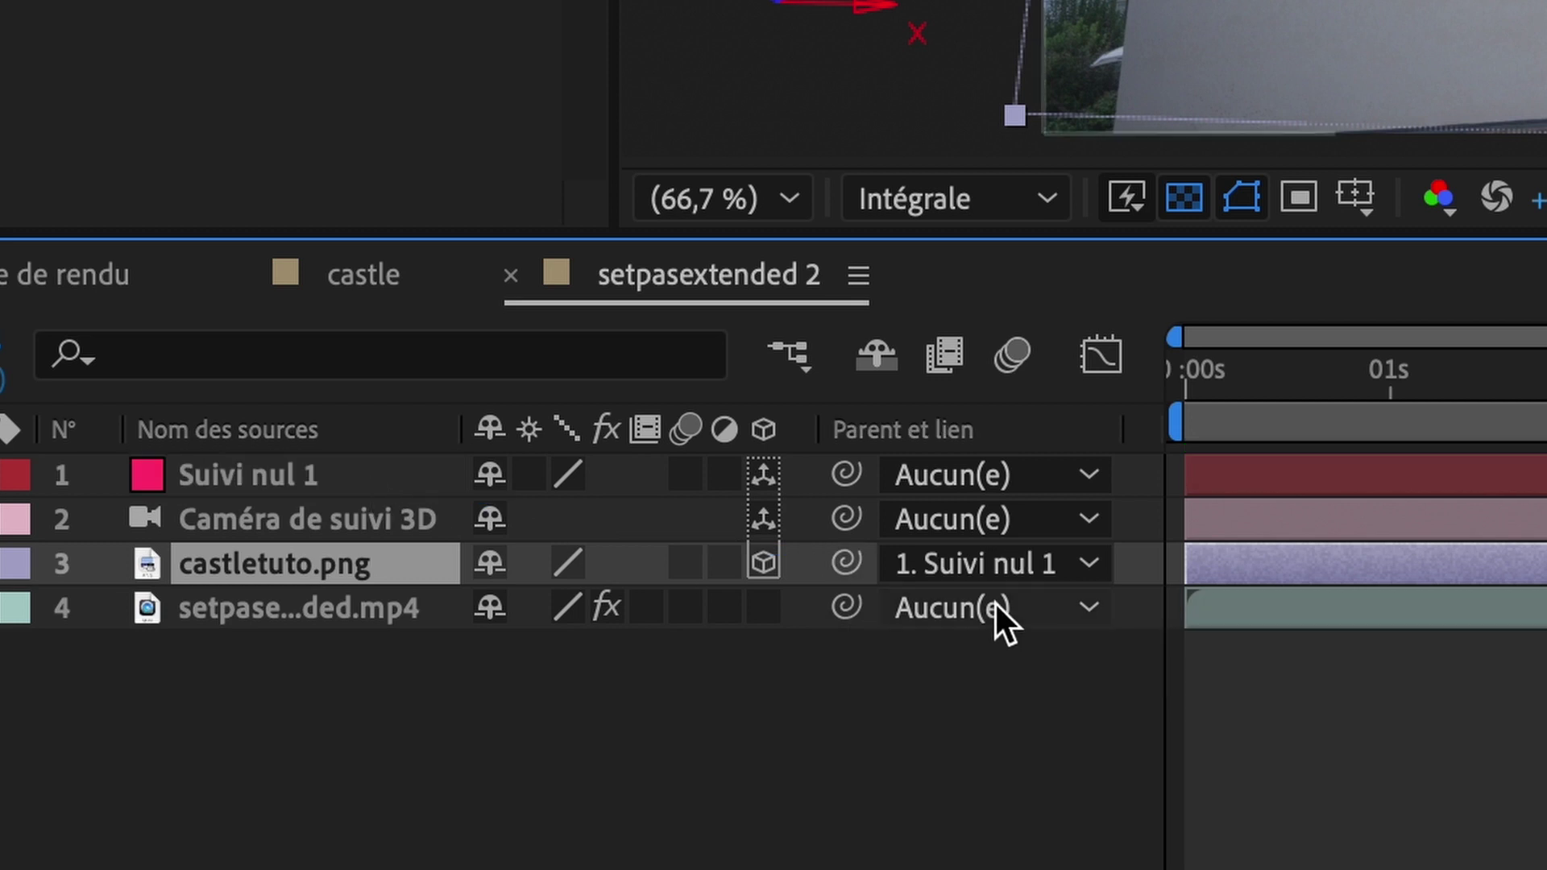
pyautogui.click(946, 566)
pyautogui.click(975, 633)
pyautogui.click(997, 572)
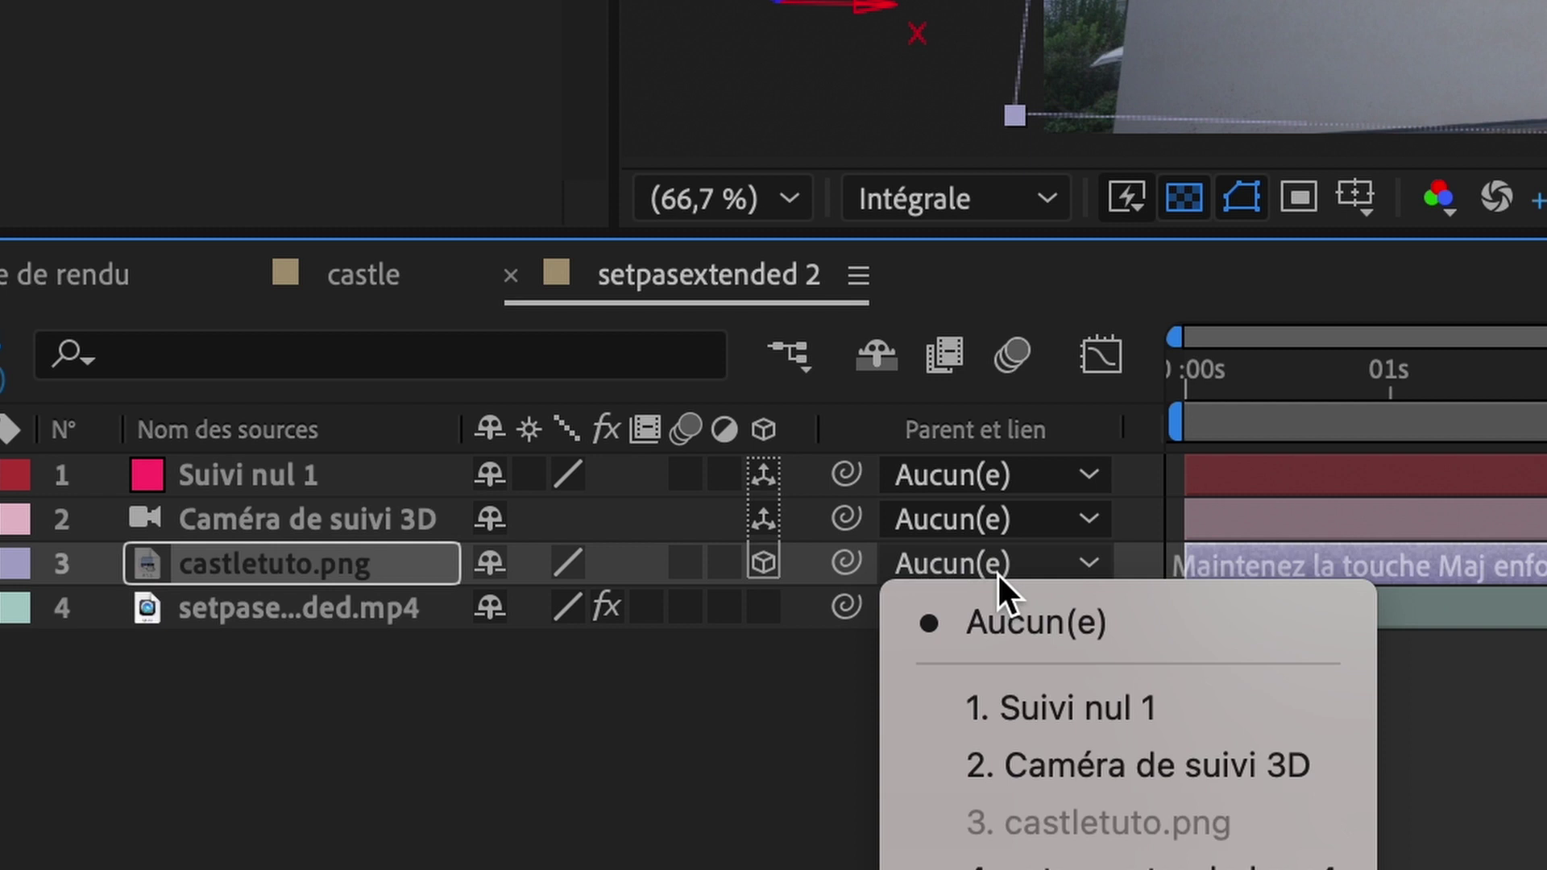
pyautogui.click(1037, 714)
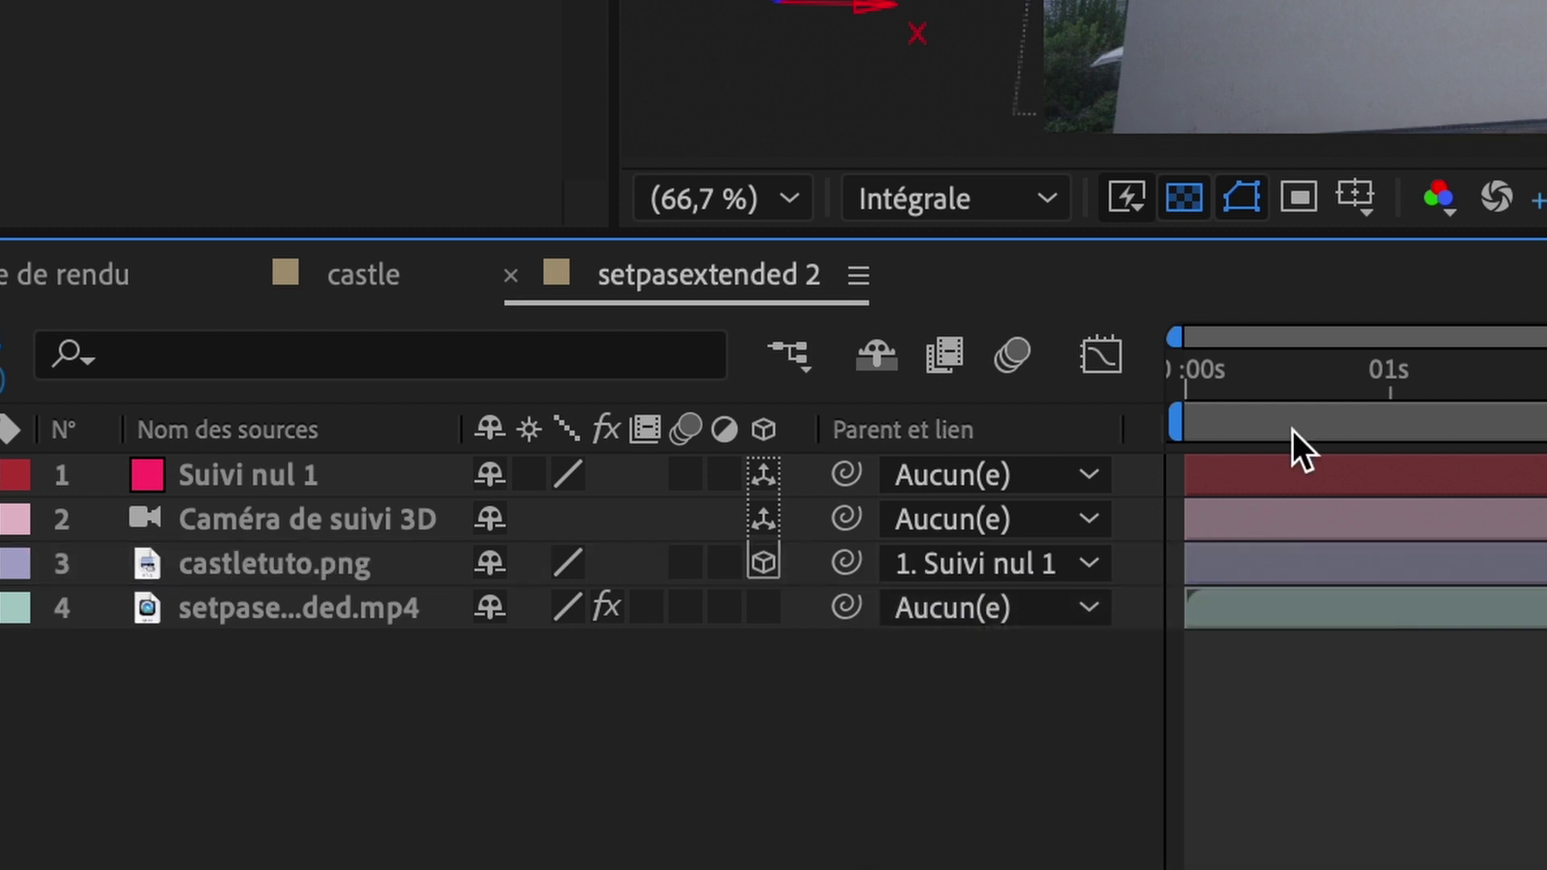
# - Play the composition from about 1:00:00:09 to check how the castle follows the camera movement
pyautogui.click(1317, 397)
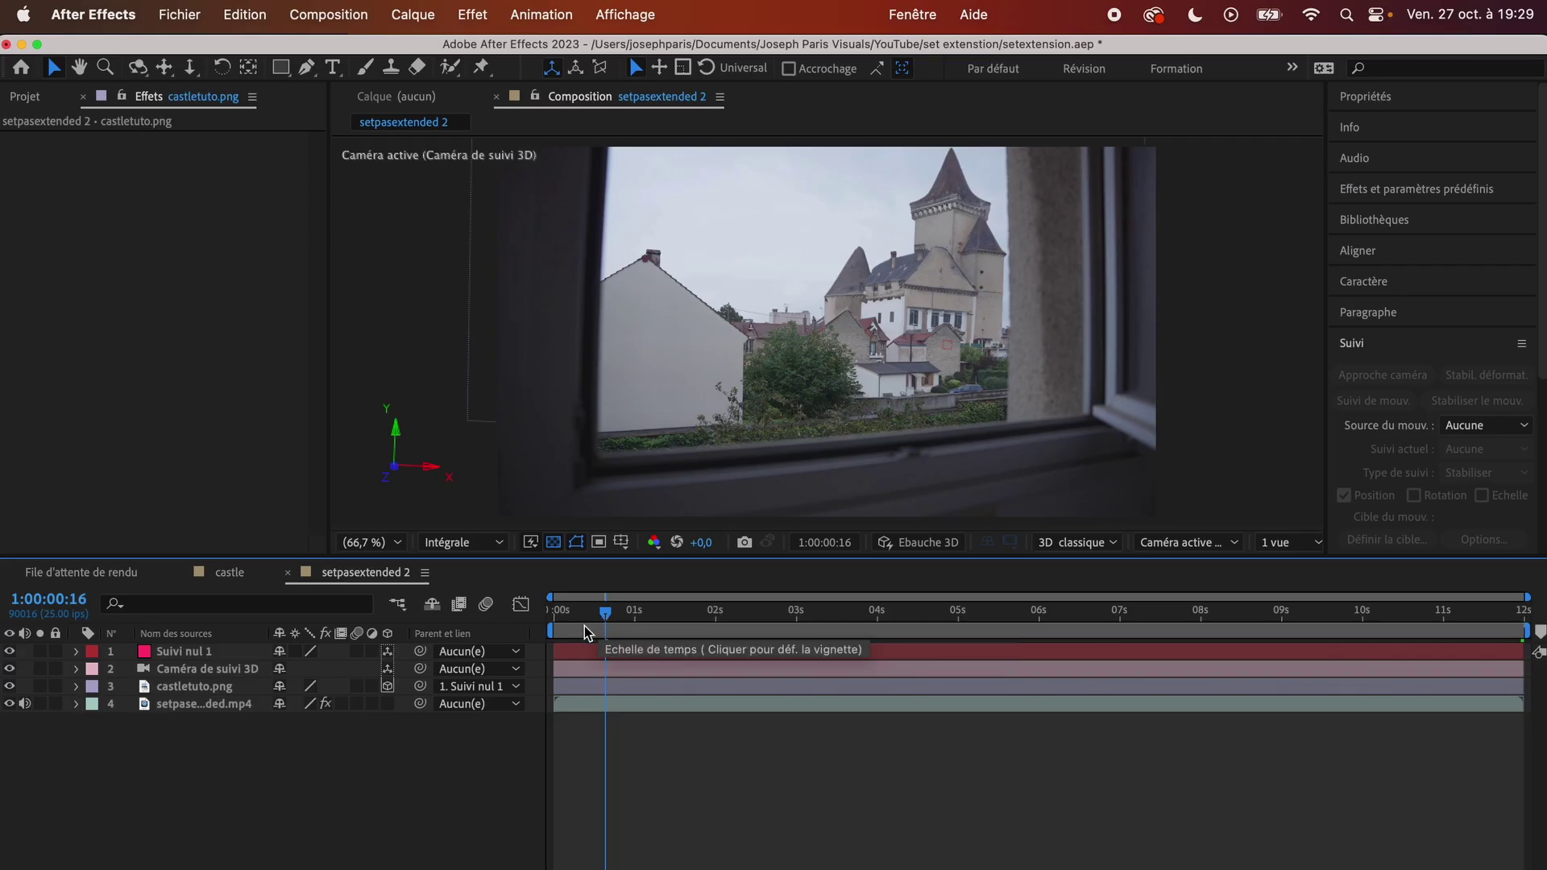
pyautogui.click(583, 626)
pyautogui.press('space')
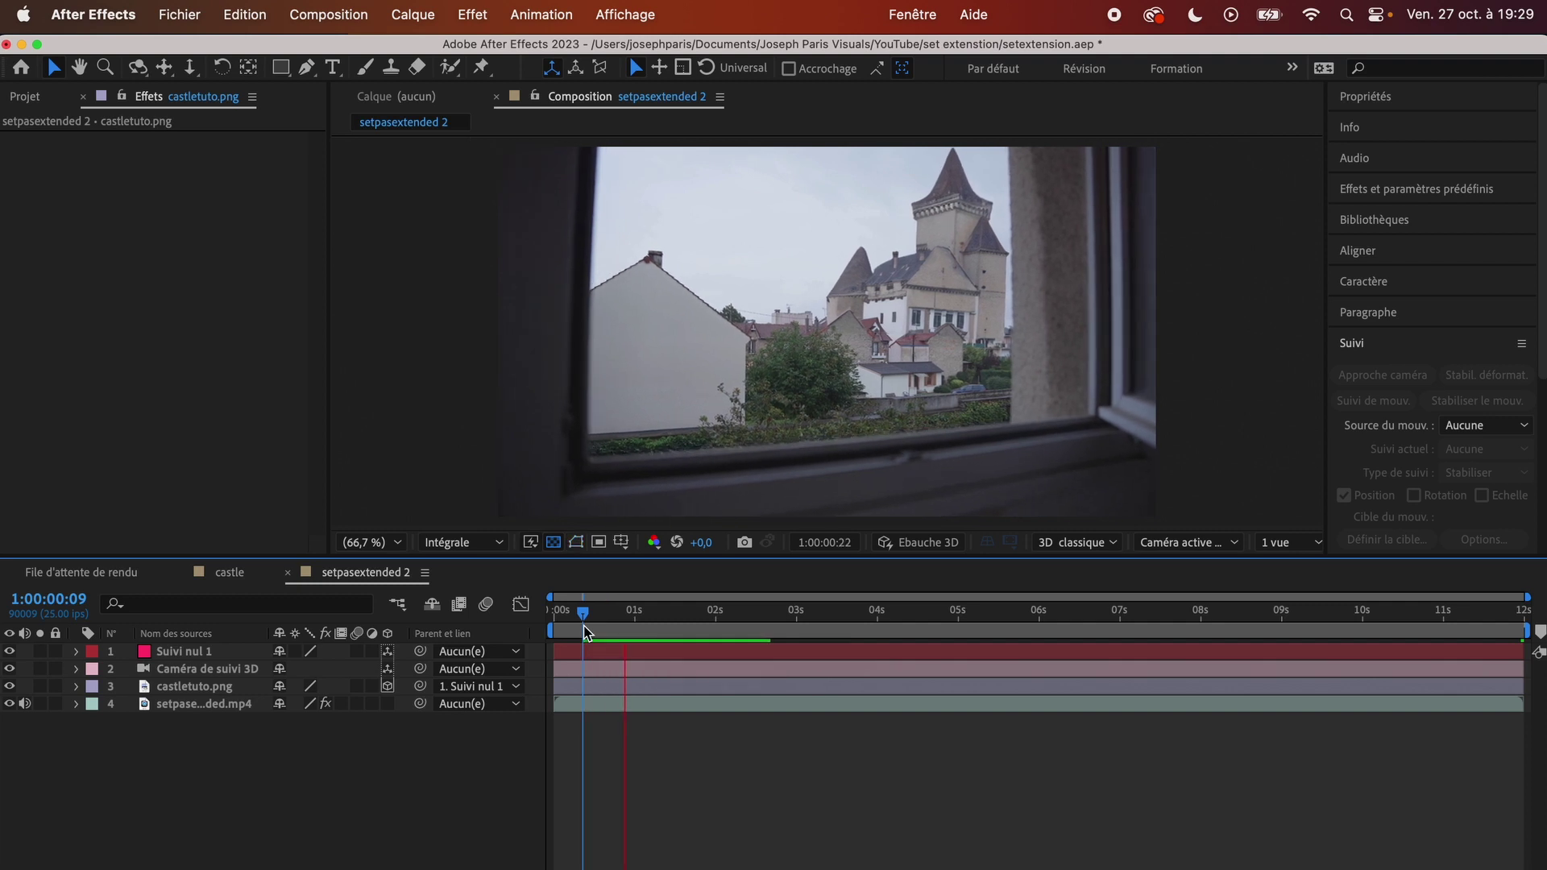